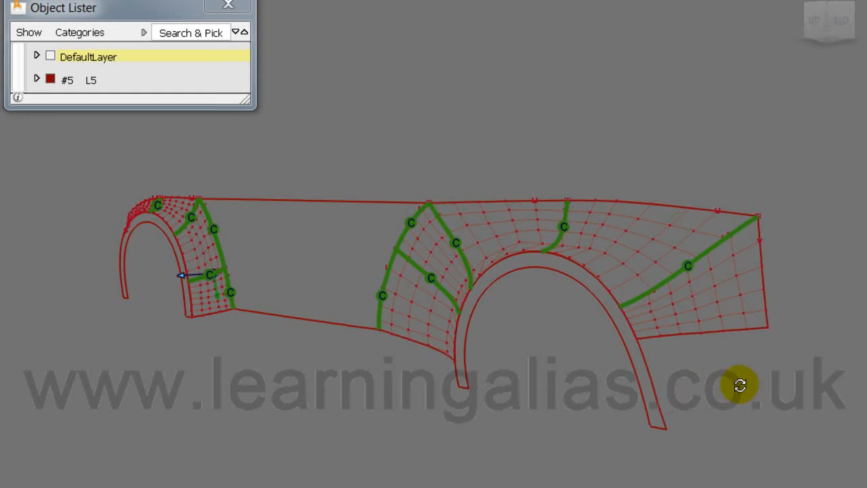
- Examine the car side surfaces and their continuity labels from the rear, front and side
middle_click_drag(648, 366, 710, 357, "alt+shift")
left_click_drag(565, 374, 658, 372, "alt+shift")
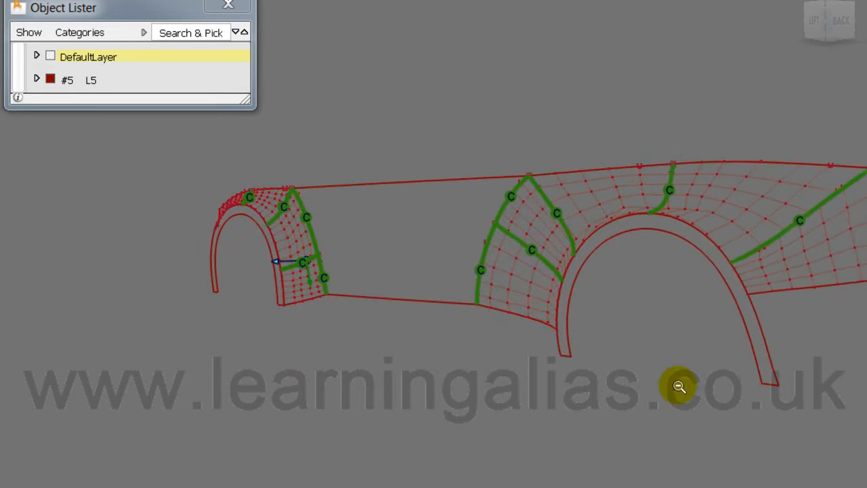
right_click_drag(689, 388, 457, 370, "alt+shift")
left_click_drag(456, 370, 851, 379, "alt+shift")
middle_click_drag(483, 381, 590, 413, "alt+shift")
right_click_drag(520, 414, 630, 408, "alt+shift")
left_click_drag(630, 408, 750, 397, "alt+shift")
right_click_drag(553, 423, 627, 399, "alt+shift")
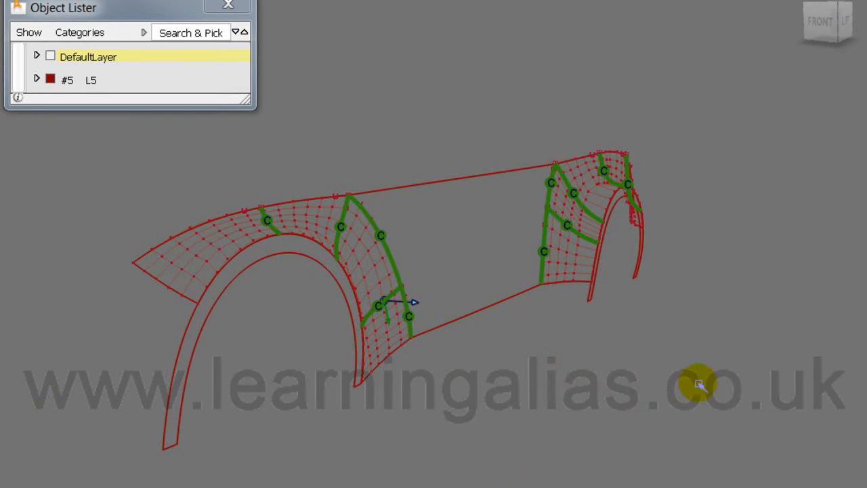
right_click_drag(721, 380, 716, 381, "alt+shift")
left_click_drag(716, 381, 448, 418, "alt+shift")
right_click_drag(764, 360, 751, 362, "alt+shift")
left_click_drag(716, 376, 617, 418, "alt+shift")
middle_click_drag(633, 402, 489, 392, "alt+shift")
right_click_drag(550, 413, 566, 405, "alt+shift")
middle_click_drag(686, 397, 576, 401, "alt+shift")
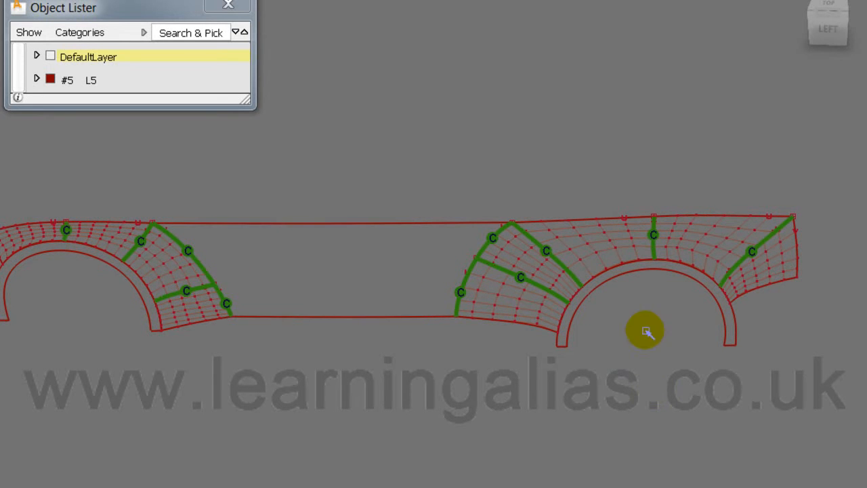
- Examine the patch layout and control points around the front and rear wheel arches in close-up
middle_click_drag(658, 322, 546, 323, "alt+shift")
right_click_drag(546, 323, 639, 287, "alt+shift")
middle_click_drag(312, 323, 382, 318, "alt+shift")
right_click_drag(382, 318, 797, 402, "alt+shift")
middle_click_drag(592, 306, 828, 368, "alt+shift")
right_click_drag(720, 236, 702, 316, "alt+shift")
middle_click_drag(722, 345, 407, 305, "alt+shift")
right_click_drag(406, 305, 434, 209, "alt+shift")
right_click_drag(719, 309, 672, 315, "alt+shift")
middle_click_drag(712, 321, 401, 285, "alt+shift")
right_click_drag(402, 285, 354, 292, "alt+shift")
middle_click_drag(476, 309, 754, 225, "alt+shift")
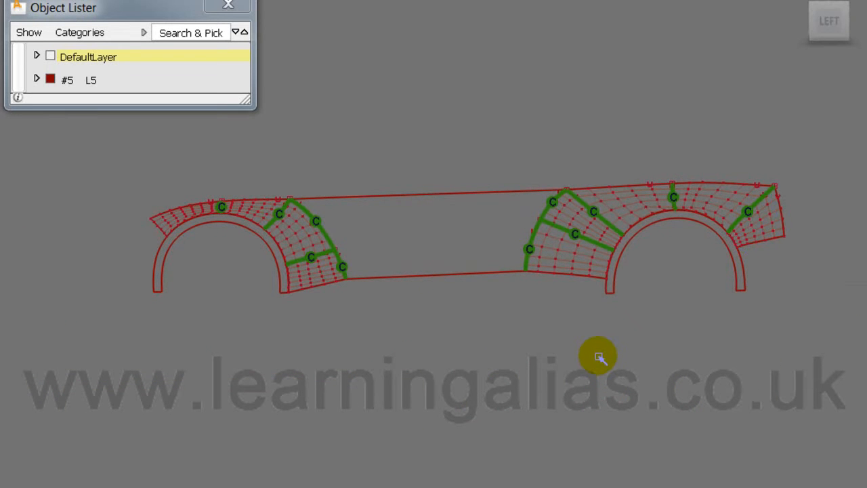
- Display zebra stripes on the surfaces and inspect their flow from the side panel into both wheel arches
key("5")
mouse_move(643, 368)
left_mouse_down("alt+shift")
mouse_move(596, 383)
mouse_move(607, 302)
mouse_move(693, 307)
mouse_move(641, 304)
left_mouse_up("alt+shift")
right_click_drag(641, 304, 680, 351, "alt+shift")
middle_click_drag(681, 351, 764, 377, "alt+shift")
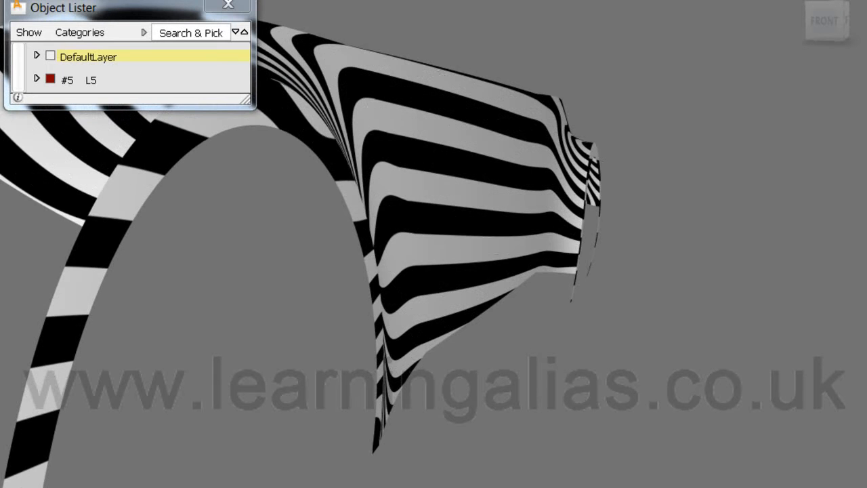
right_click_drag(658, 356, 664, 354, "alt+shift")
middle_click_drag(664, 355, 451, 401, "alt+shift")
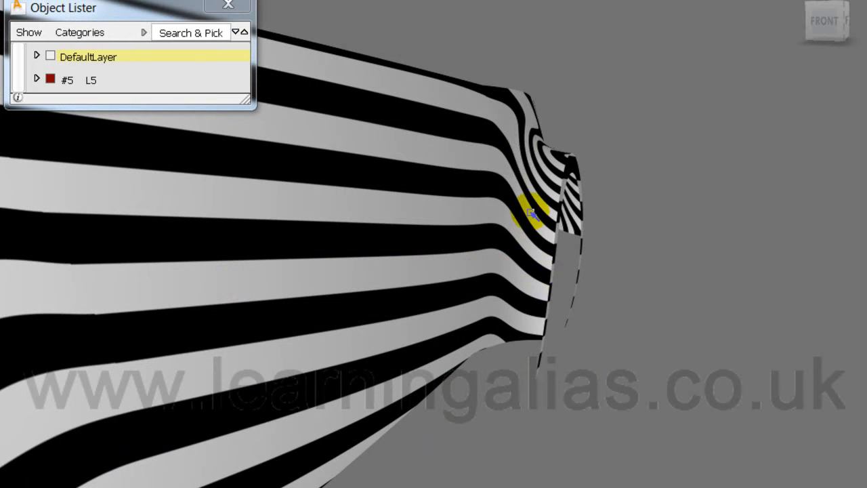
right_click_drag(668, 324, 604, 348, "alt+shift")
left_click_drag(604, 348, 71, 386, "alt+shift")
middle_click_drag(71, 387, 432, 237, "alt+shift")
left_click_drag(431, 236, 367, 194, "alt+shift")
middle_click_drag(403, 213, 458, 265, "alt+shift")
right_click_drag(417, 265, 464, 251, "alt+shift")
left_click(698, 215)
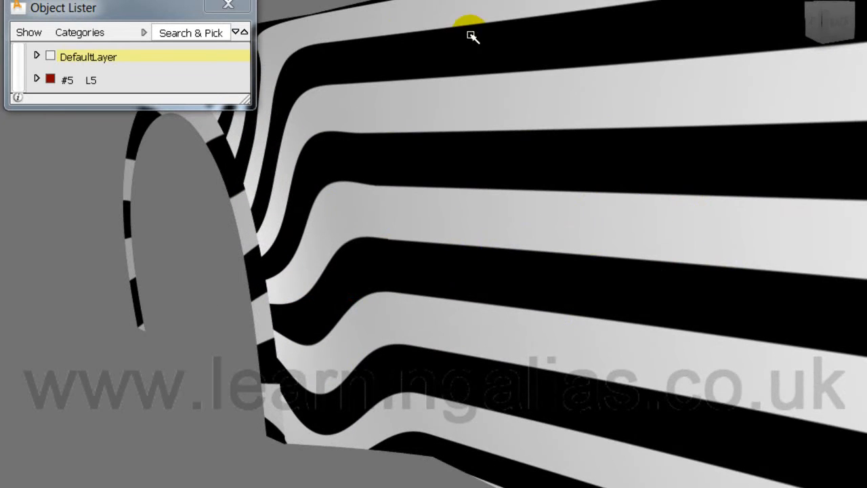
right_click_drag(720, 221, 672, 226, "alt+shift")
mouse_move(671, 226)
left_mouse_down("alt+shift")
mouse_move(581, 258)
mouse_move(655, 246)
left_mouse_up("alt+shift")
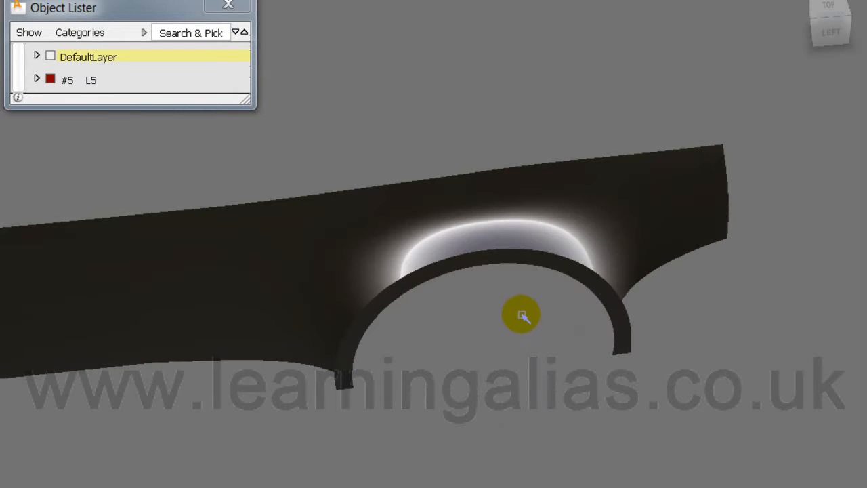
- Inspect the highlights on the shaded surfaces around the rear arch, along the side panel and around the front arch
left_click_drag(516, 303, 517, 342, "alt+shift")
middle_click_drag(342, 335, 687, 311, "alt+shift")
middle_click_drag(161, 326, 663, 284, "alt+shift")
middle_click_drag(101, 355, 344, 350, "alt+shift")
left_click_drag(344, 350, 633, 247, "alt+shift")
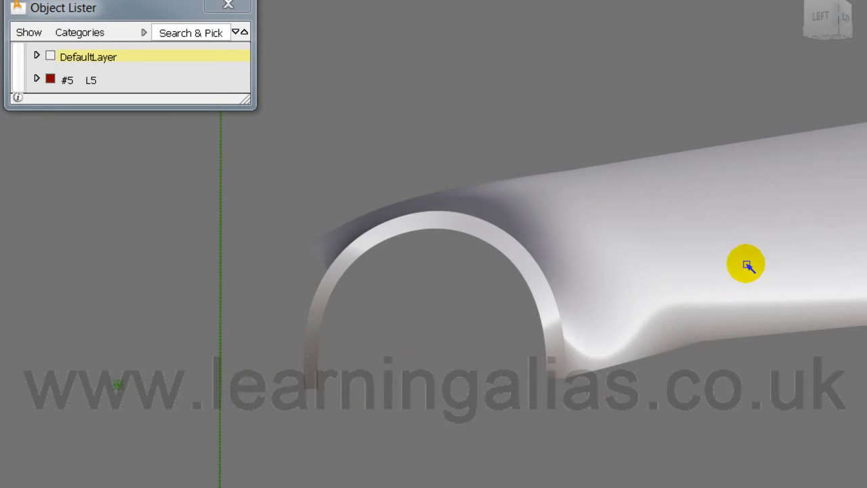
mouse_move(629, 237)
left_mouse_down("alt+shift")
mouse_move(630, 274)
mouse_move(639, 248)
left_mouse_up("alt+shift")
left_click_drag(663, 219, 644, 264, "alt+shift")
middle_click_drag(644, 263, 450, 298, "alt+shift")
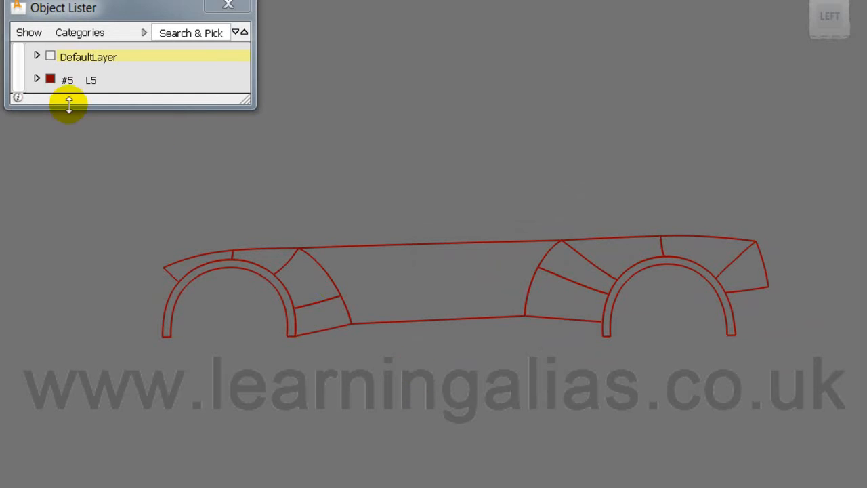
- Change the colour of layer L5 to dark grey
left_click(51, 80)
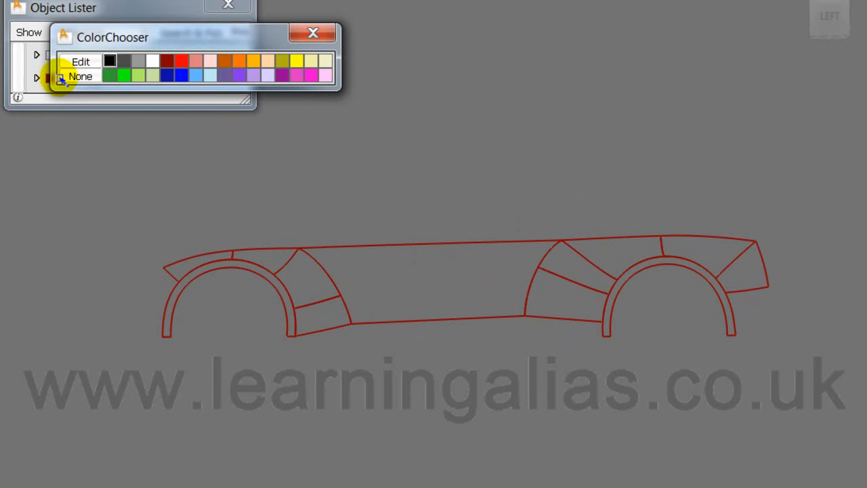
left_click(126, 61)
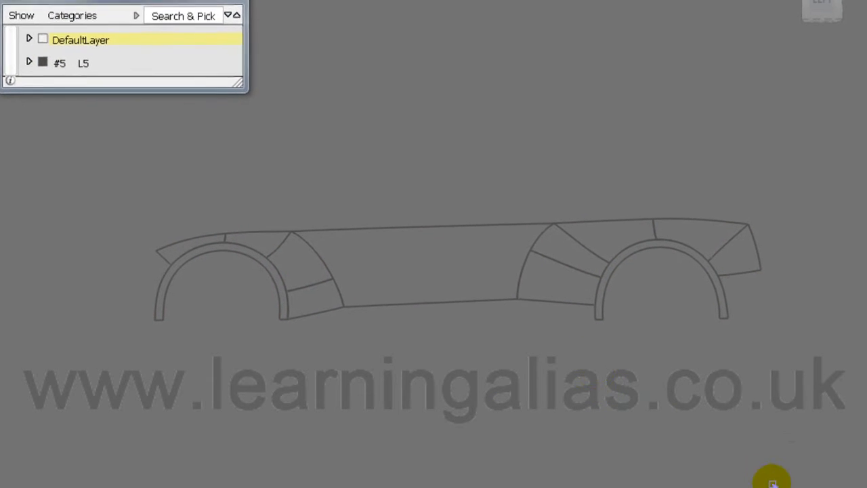
- Open the Cross Section Editor and display the Z 35.00 mm sections on the body side
left_click(851, 472)
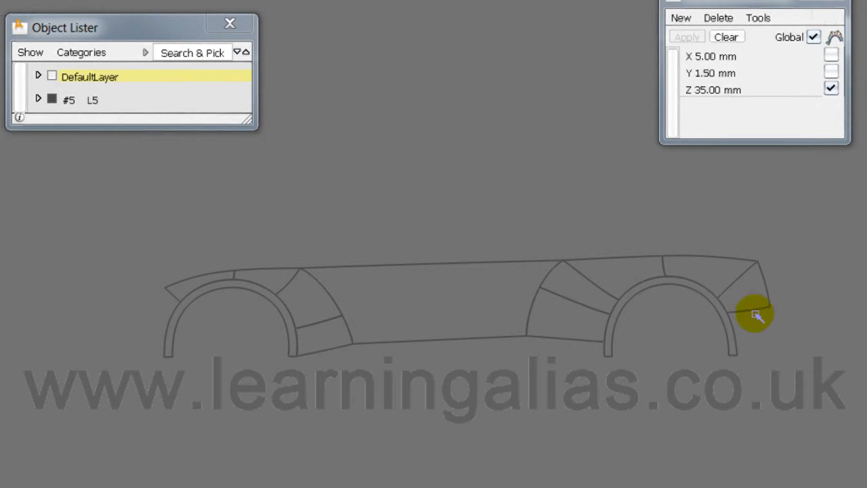
left_click_drag(730, 2, 410, 35)
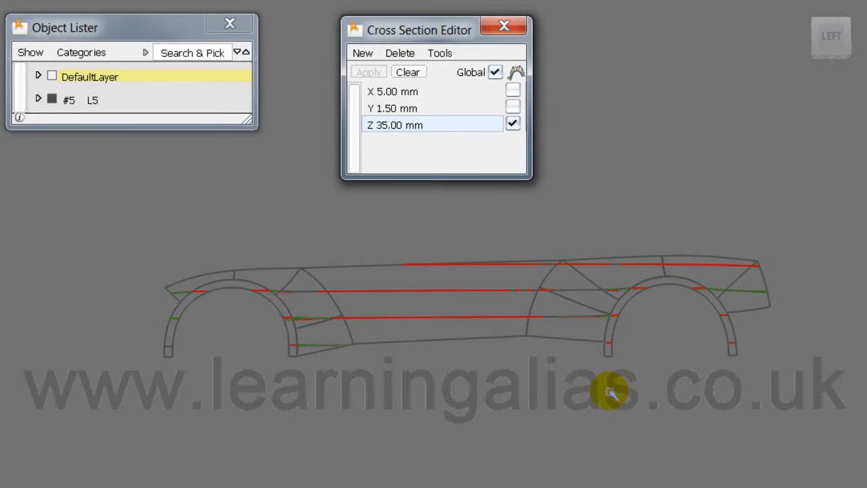
- Examine the curvature combs of the Z sections where the side panel meets the rear arch and towards the tail
left_click_drag(728, 378, 612, 455, "alt+shift")
right_click_drag(612, 456, 712, 461, "alt+shift")
middle_click_drag(845, 411, 463, 354, "alt+shift")
right_click_drag(502, 378, 585, 399, "alt+shift")
middle_click_drag(585, 399, 783, 444, "alt+shift")
right_click_drag(784, 443, 698, 452, "alt+shift")
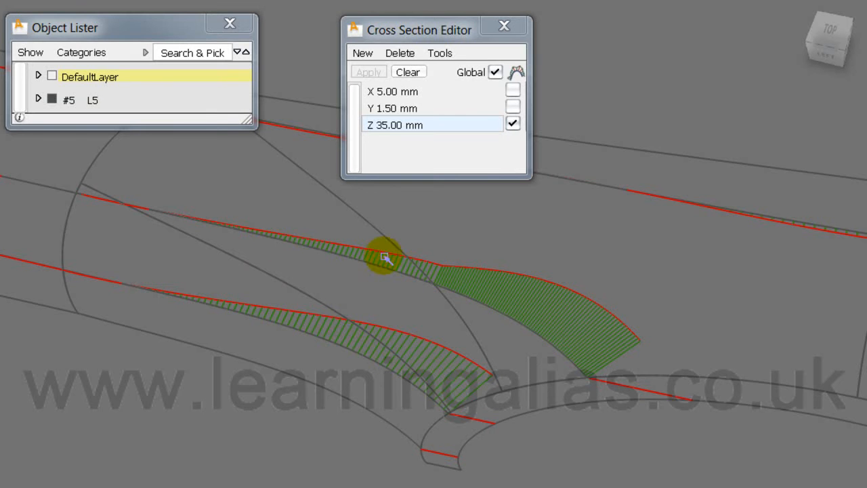
middle_click_drag(677, 292, 536, 337, "alt+shift")
right_click_drag(536, 337, 716, 368, "alt+shift")
middle_click_drag(716, 368, 411, 368, "alt+shift")
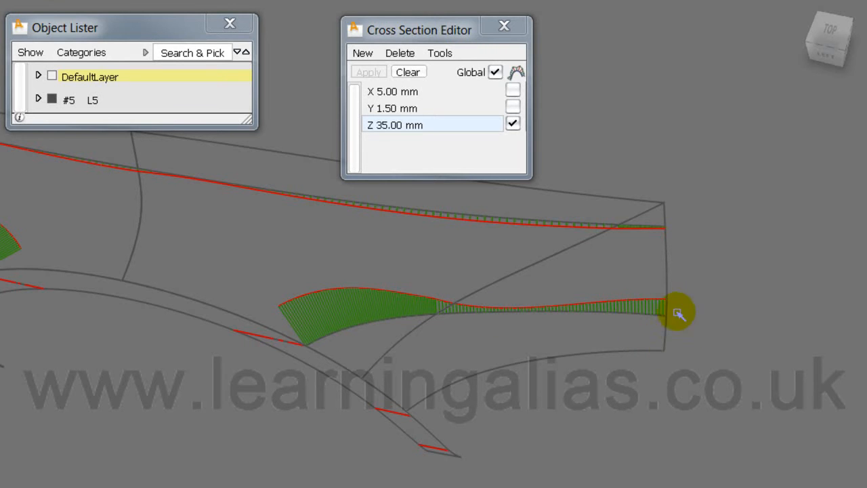
- Examine the curvature combs of the Z sections above the rear arch from the top and along the whole body side
right_click_drag(693, 347, 642, 360, "alt+shift")
middle_click_drag(414, 328, 721, 375, "alt+shift")
left_click_drag(426, 374, 409, 350, "alt+shift")
right_click_drag(409, 350, 517, 403, "alt+shift")
left_click_drag(516, 403, 516, 395, "alt+shift")
right_click_drag(489, 393, 556, 359, "alt+shift")
middle_click_drag(556, 358, 541, 412, "alt+shift")
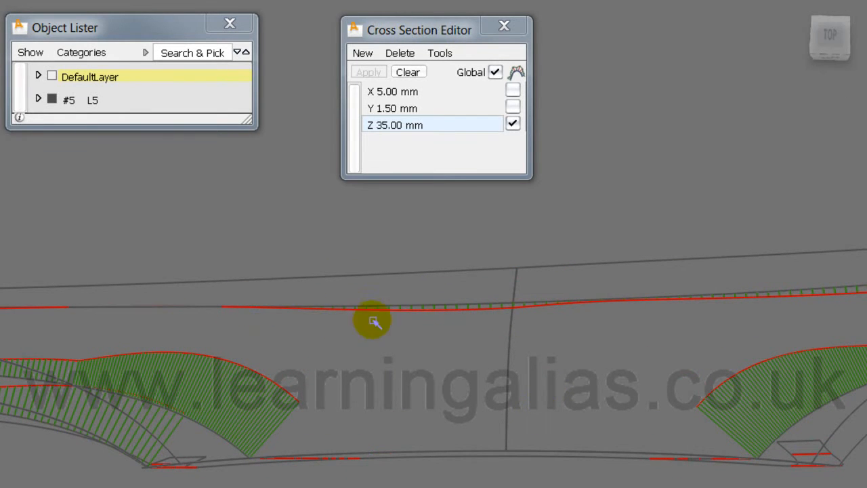
middle_click_drag(688, 349, 593, 354, "alt+shift")
right_click_drag(592, 354, 609, 355, "alt+shift")
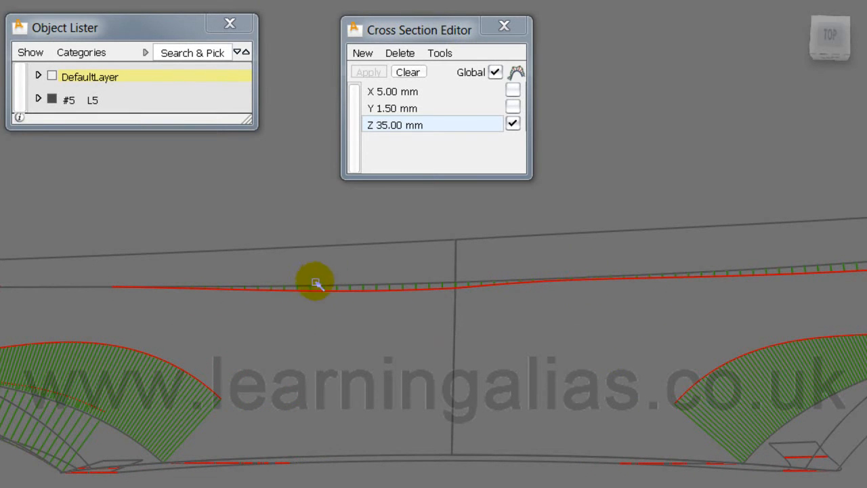
right_click_drag(670, 336, 589, 347, "alt+shift")
middle_click_drag(314, 364, 643, 332, "alt+shift")
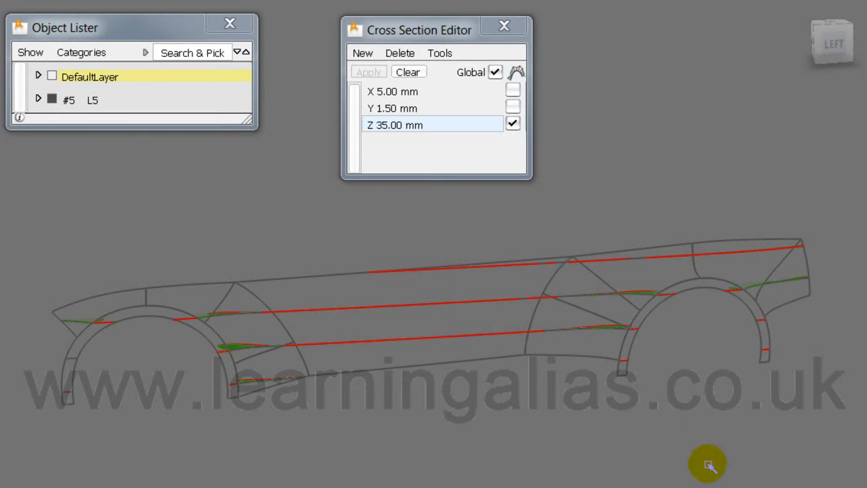
- Open the settings of the Z 35.00 mm cross section and set its Z step to 25
double_click(451, 122)
left_click_drag(359, 2, 385, 59)
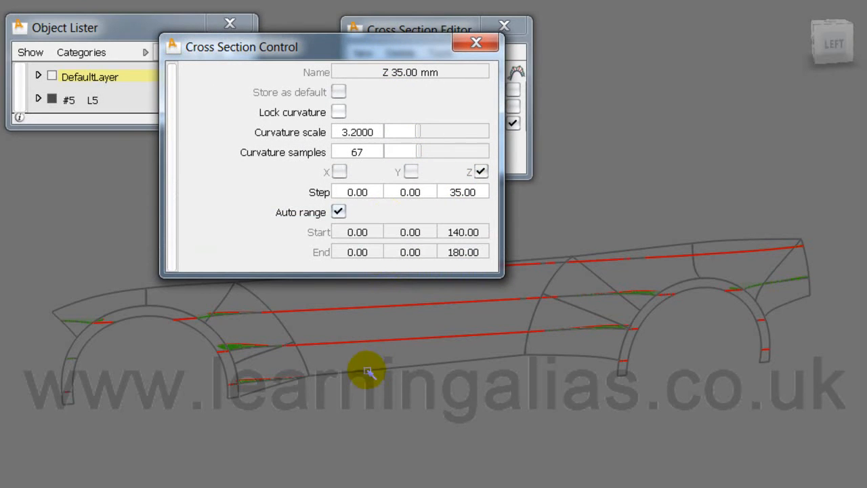
left_click_drag(338, 51, 184, 2)
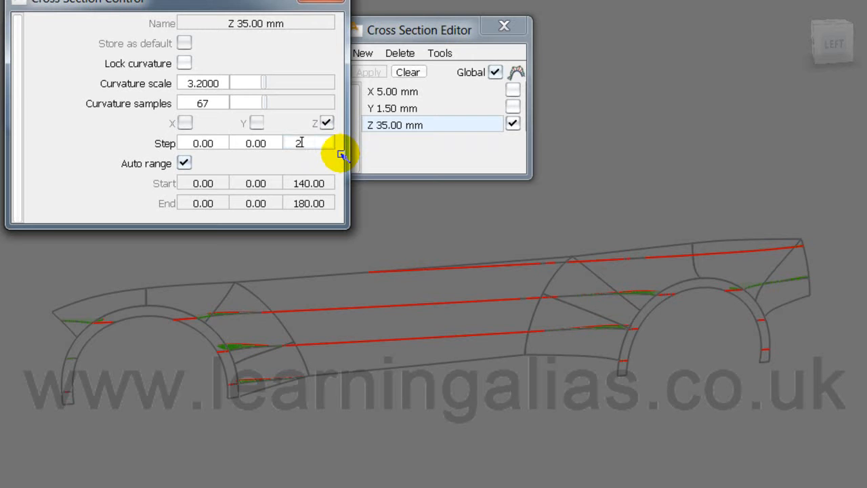
key("Return")
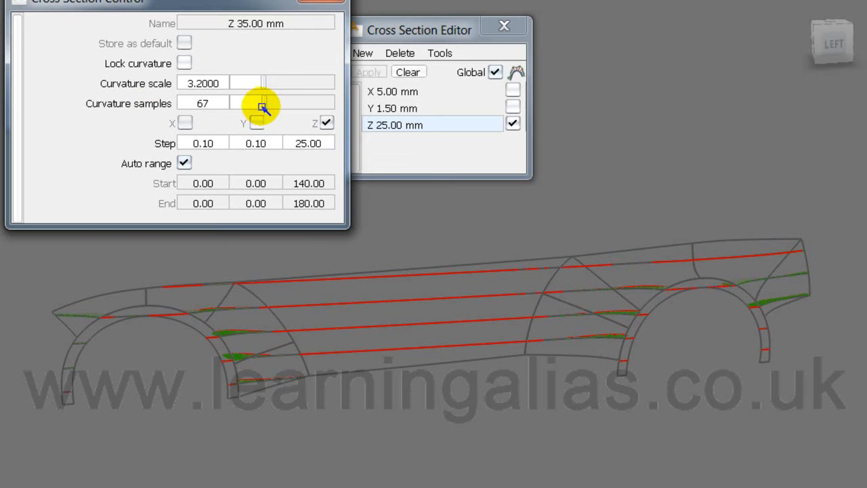
- Adjust the curvature scale of the Z sections, trying 4.5 and settling on 3.3
left_click_drag(272, 86, 275, 86)
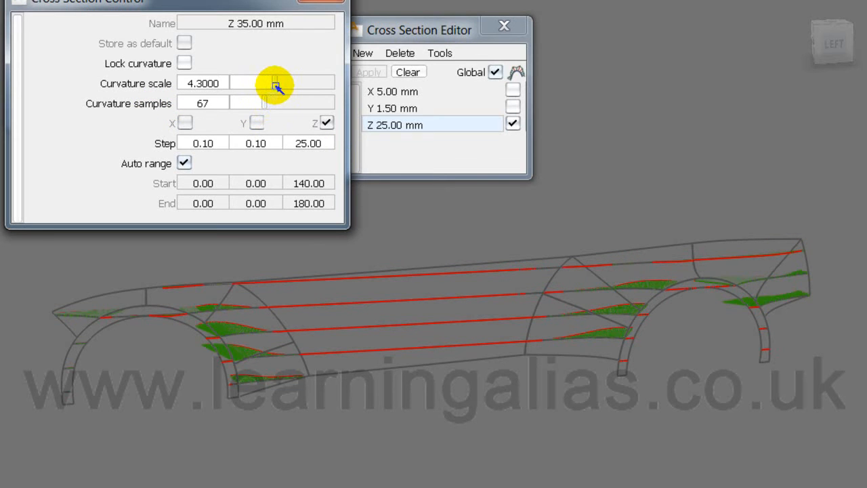
left_click_drag(276, 86, 281, 82)
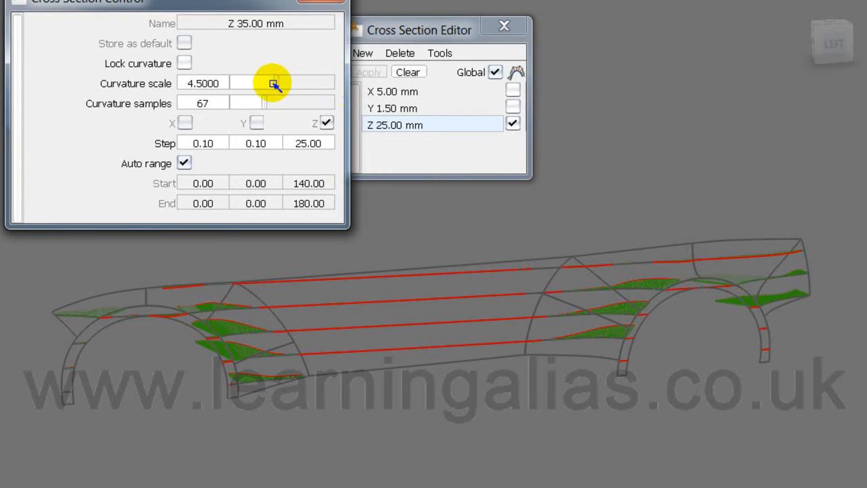
left_click_drag(746, 355, 711, 291, "alt+shift")
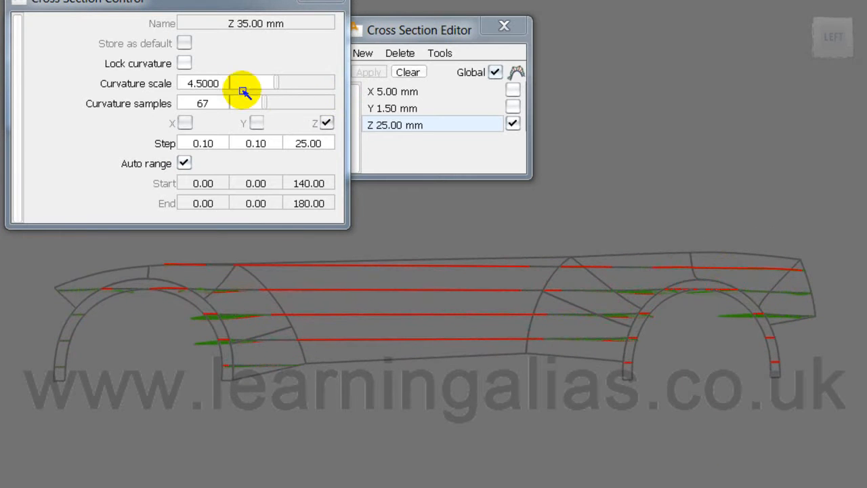
left_click_drag(272, 85, 268, 86)
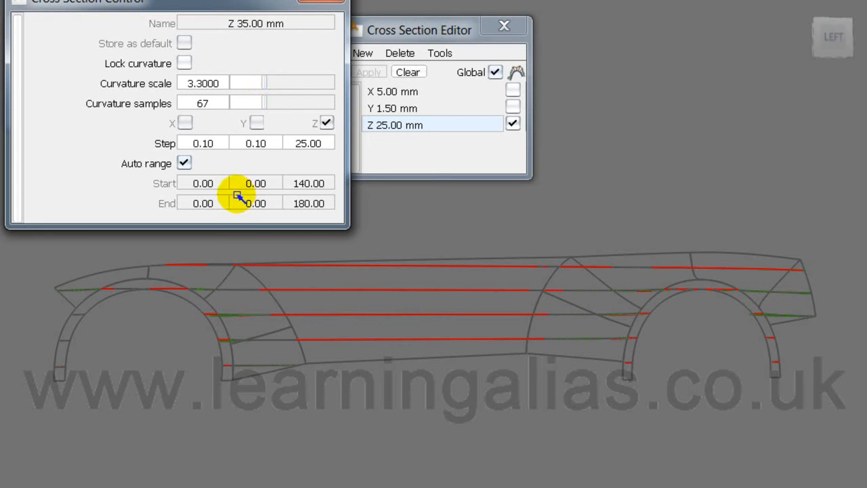
- Turn off Auto range for the Z sections, limit them to Z start 50 and end 60, and inspect the remaining section
left_click(185, 162)
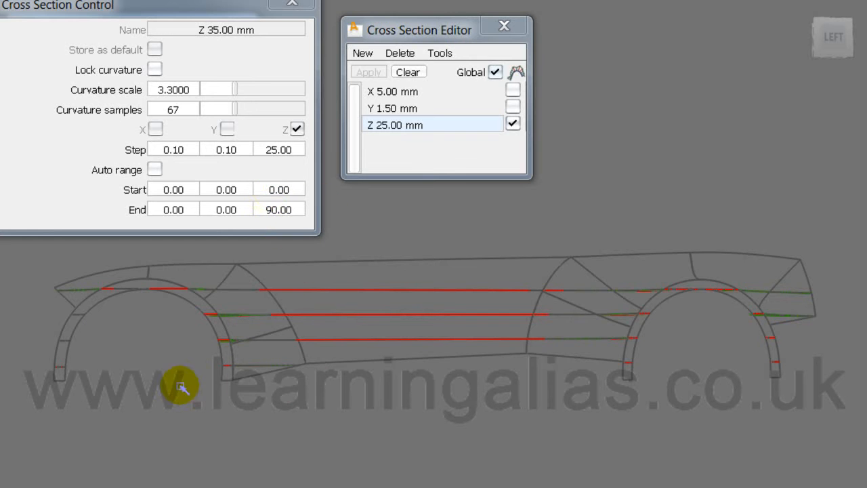
left_click(268, 210)
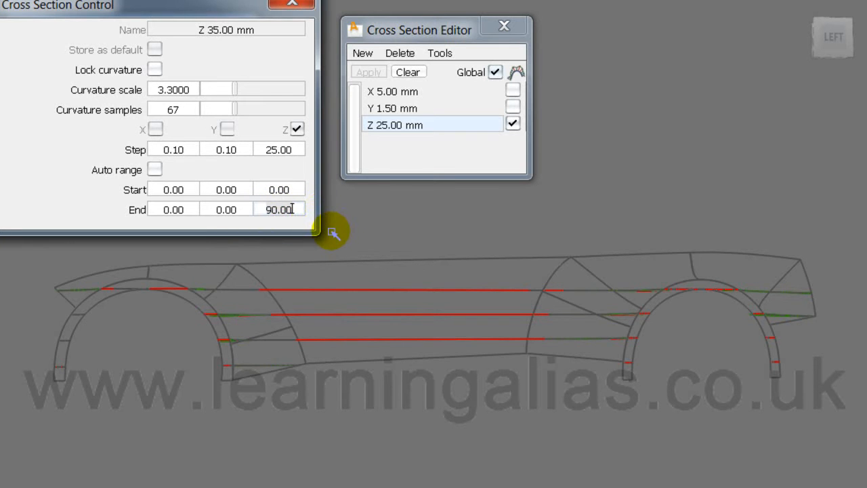
type("50")
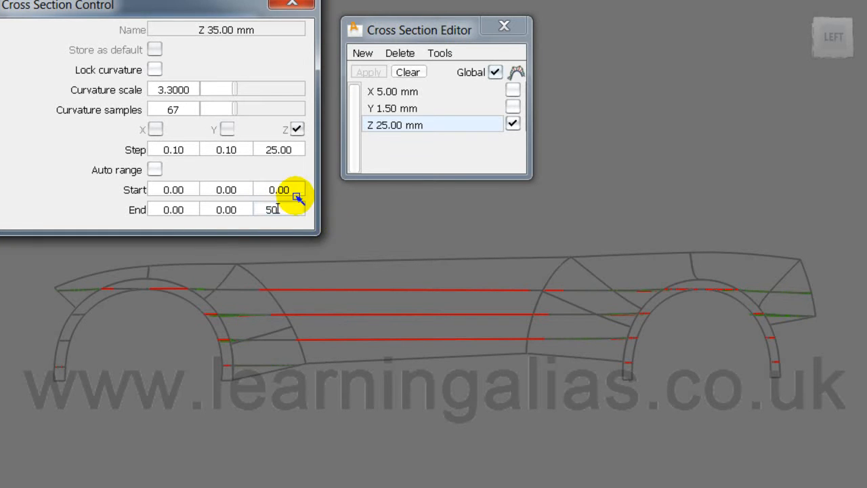
key("Return")
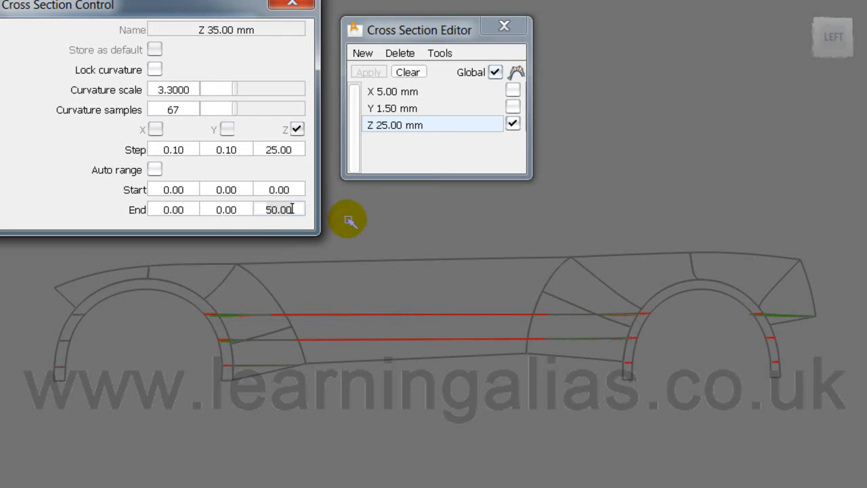
key("Return")
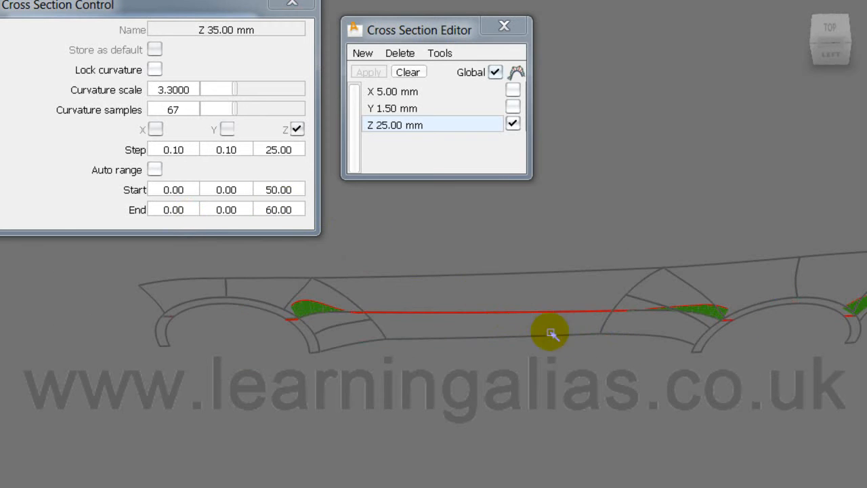
key("shift+alt")
left_click_drag(695, 413, 507, 402, "alt+shift")
left_click_drag(594, 407, 631, 376, "alt+shift")
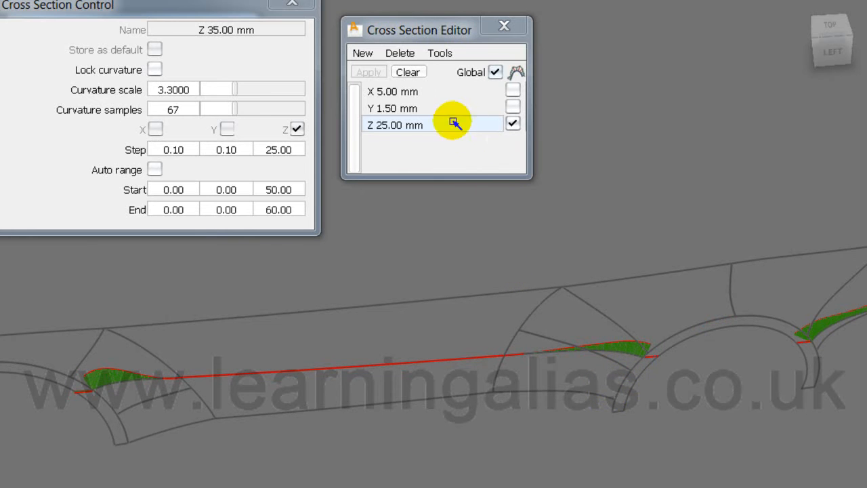
- Display the X sections instead of the Z sections and set their X step to 25
left_click(514, 91)
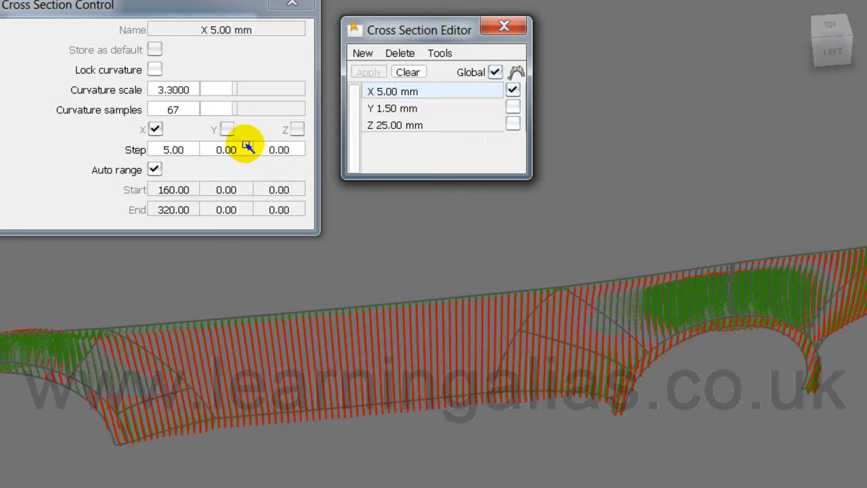
left_click(195, 151)
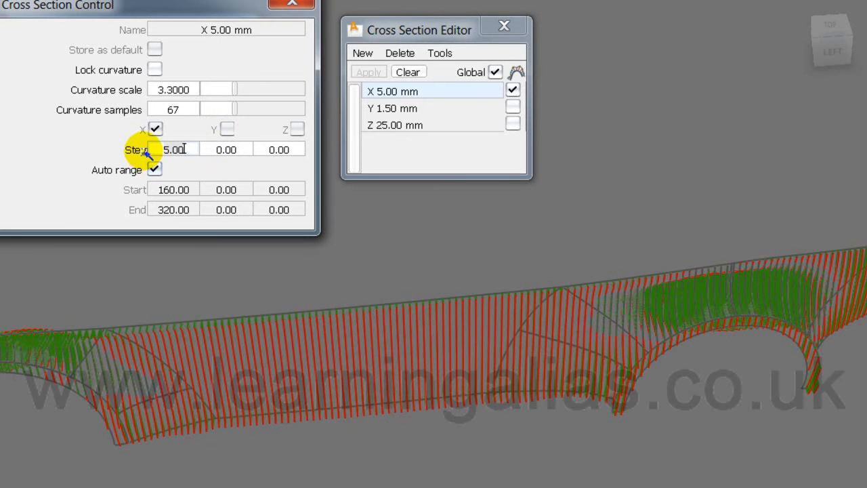
type("25")
key("Return")
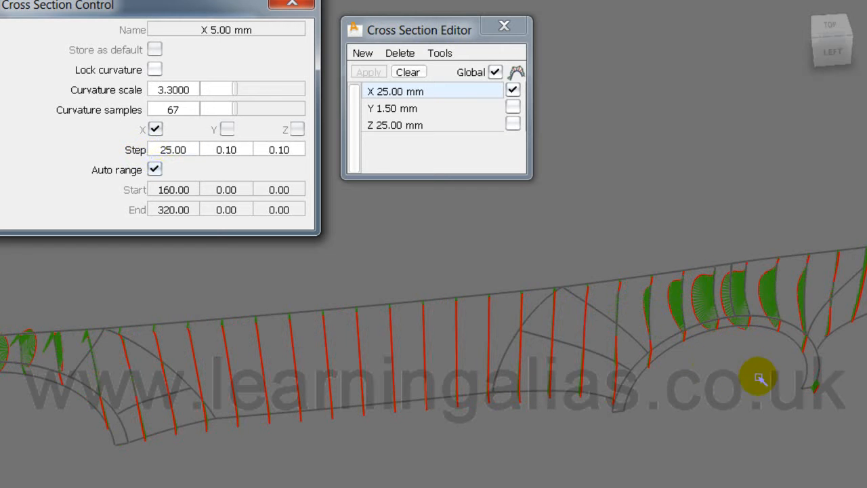
- Set the curvature scale of the X sections to 2.4 and examine their combs around the rear wheel arch from several angles
left_click_drag(231, 90, 227, 88)
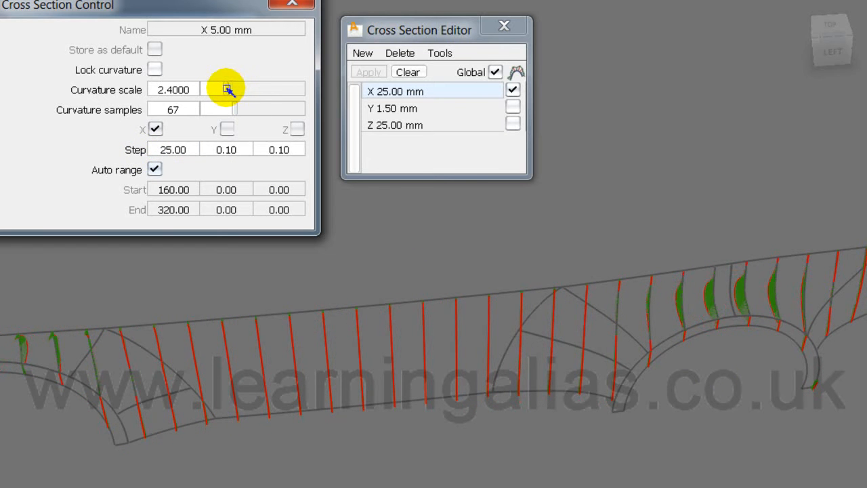
left_click(711, 295)
mouse_move(728, 355)
left_mouse_down("alt+shift")
mouse_move(470, 368)
mouse_move(380, 283)
mouse_move(606, 373)
mouse_move(441, 387)
mouse_move(449, 393)
left_mouse_up("alt+shift")
mouse_move(449, 393)
right_mouse_down("alt+shift")
mouse_move(499, 395)
mouse_move(566, 376)
right_mouse_up("alt+shift")
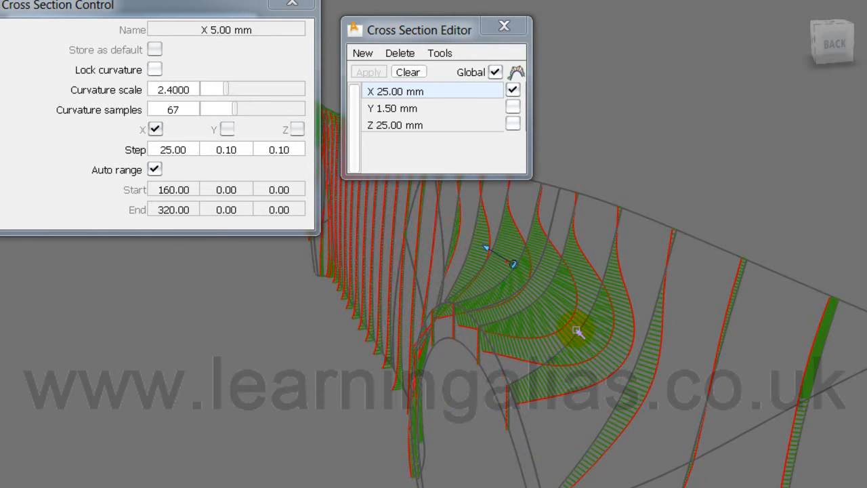
mouse_move(700, 412)
middle_mouse_down("alt+shift")
mouse_move(687, 401)
mouse_move(706, 407)
middle_mouse_up("alt+shift")
middle_click_drag(751, 422, 545, 341, "alt+shift")
left_click_drag(546, 341, 727, 383, "alt+shift")
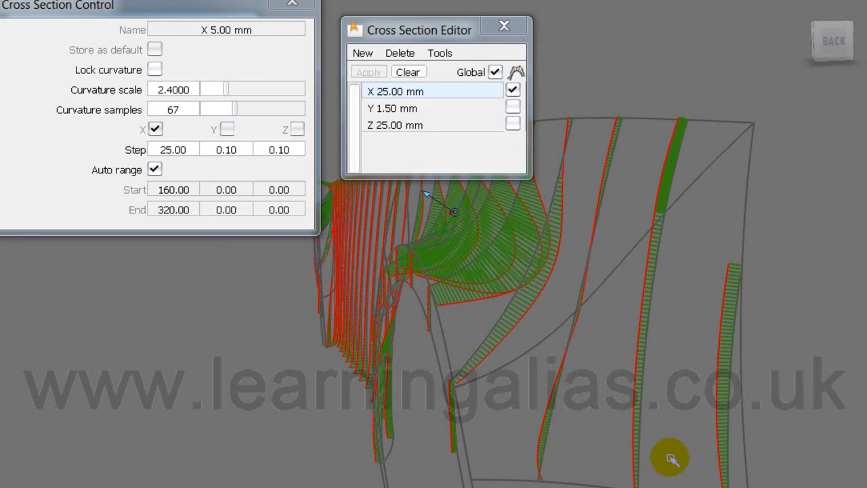
right_click_drag(745, 467, 736, 467, "alt+shift")
left_click_drag(736, 466, 855, 474, "alt+shift")
left_click_drag(695, 391, 762, 378, "alt+shift")
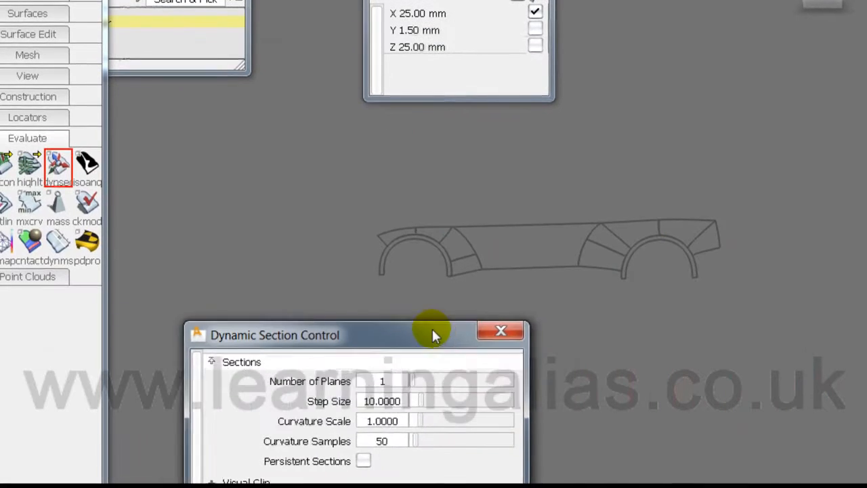
- Select the complete body side and start the dynamic section tool on it
left_click_drag(432, 330, 397, 341)
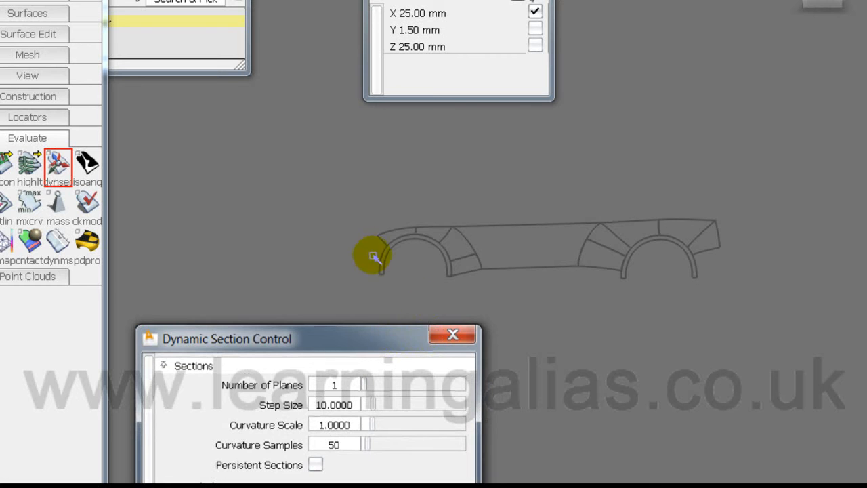
left_click_drag(353, 235, 418, 234, "ctrl+shift")
left_click_drag(334, 201, 751, 290)
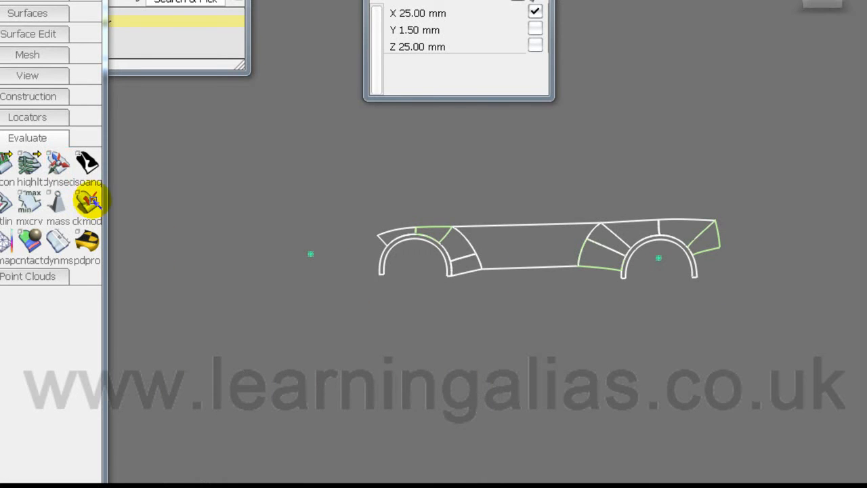
left_click(59, 163)
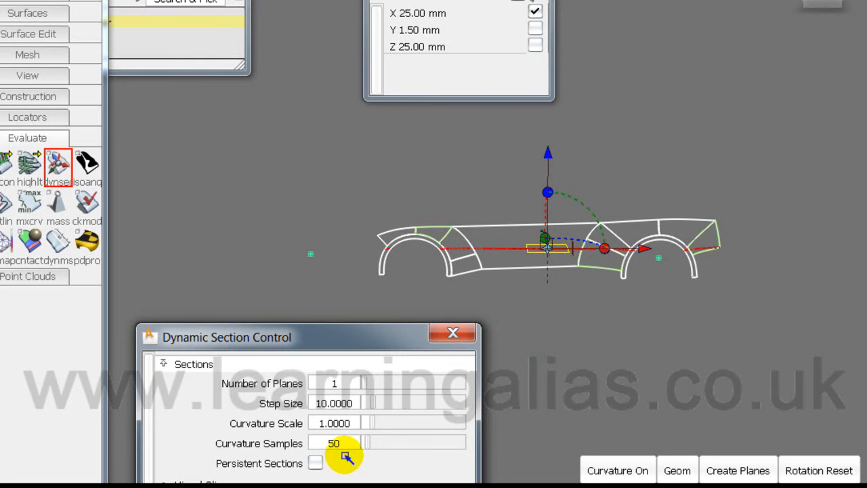
- Try 5 planes for the dynamic section and return to a single plane
left_click_drag(365, 383, 384, 384)
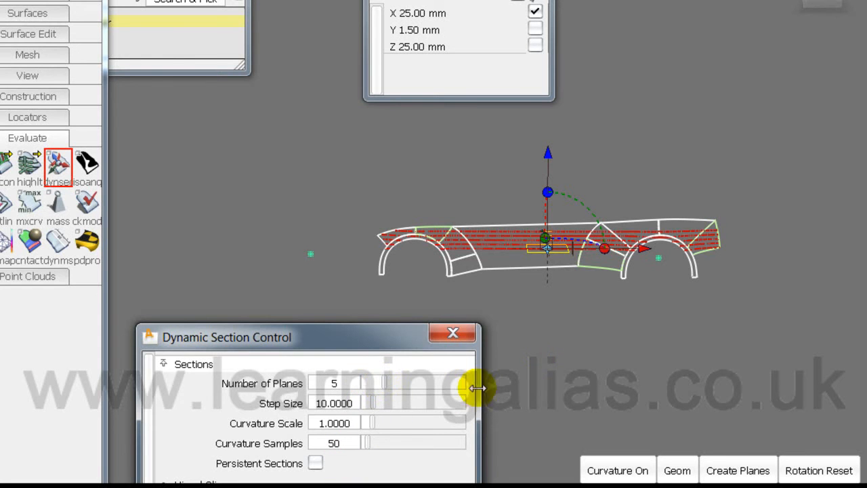
right_click_drag(744, 346, 781, 345, "alt+shift")
middle_click_drag(770, 354, 801, 321, "alt+shift")
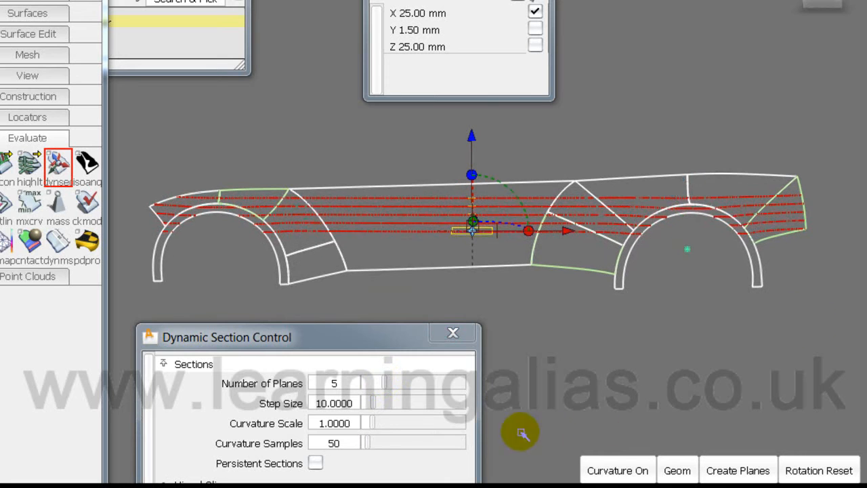
left_click_drag(386, 384, 347, 384)
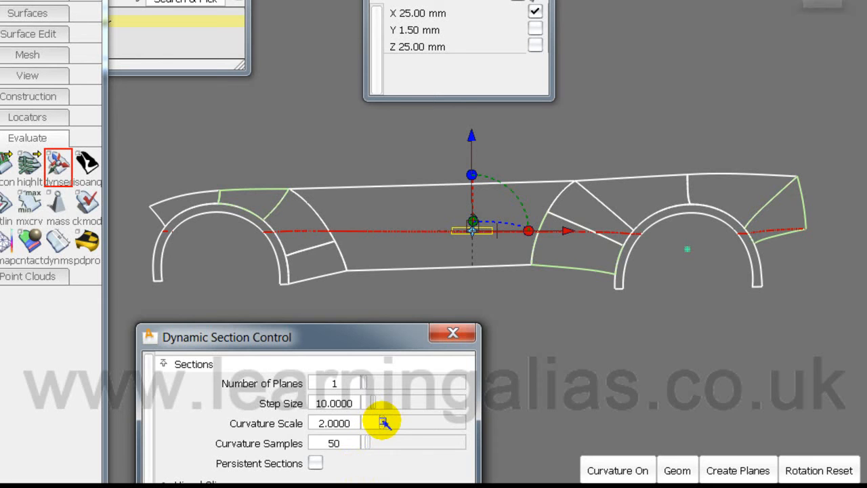
- Turn on the dynamic section's curvature comb and adjust its Curvature Scale, trying 4.3 and settling on 4.0
left_click_drag(396, 423, 405, 423)
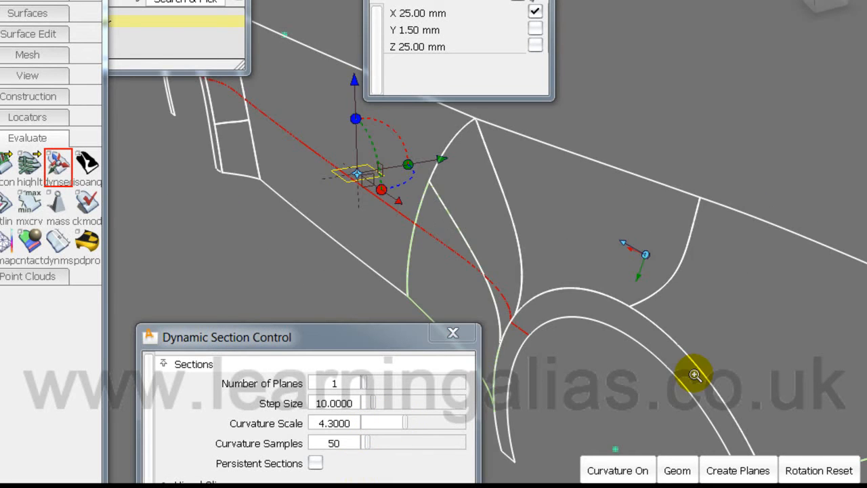
right_click_drag(694, 373, 677, 367, "alt+shift")
left_click(618, 470)
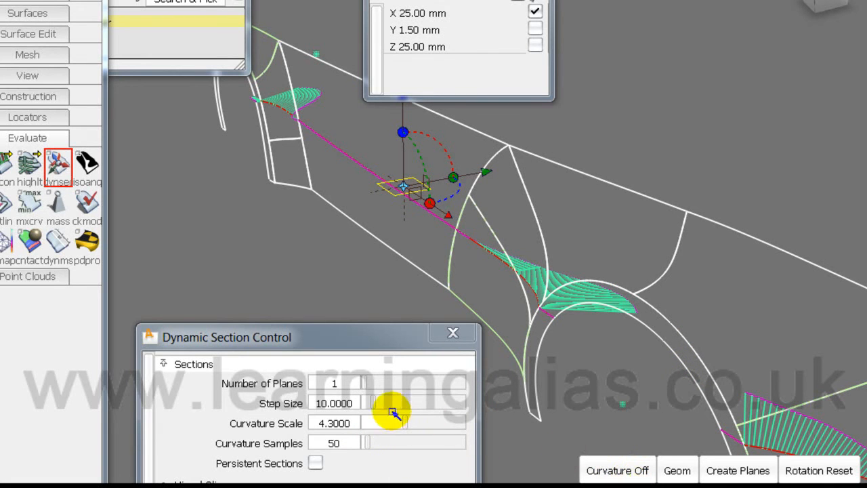
left_click_drag(413, 421, 403, 423)
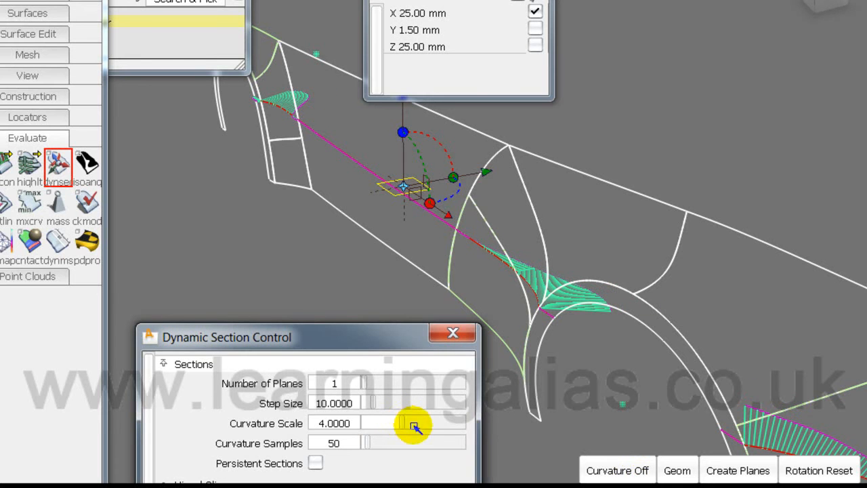
- Raise the dynamic section plane along its vertical axis and hide the model so only the section's curvature comb is displayed
left_click_drag(400, 2, 593, 21)
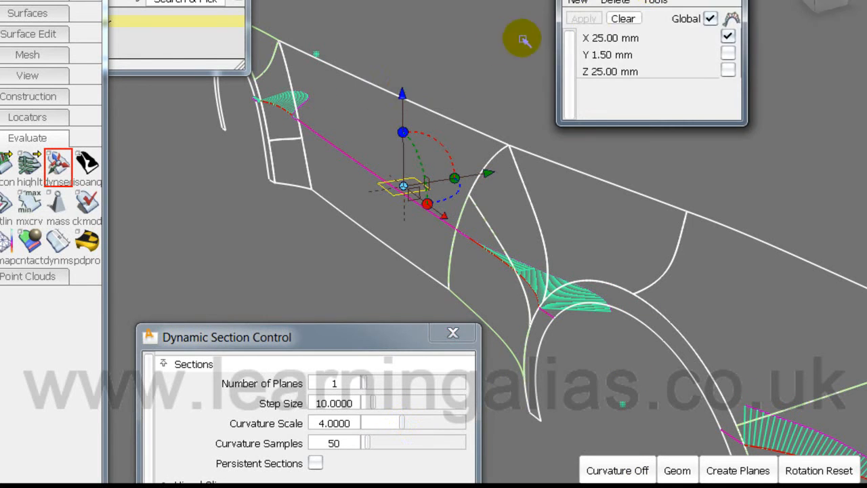
left_click(405, 91)
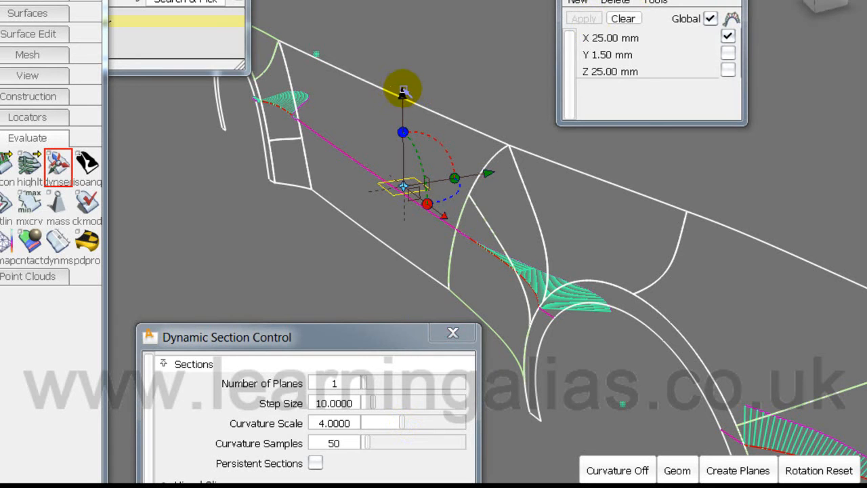
left_click_drag(403, 92, 490, 93)
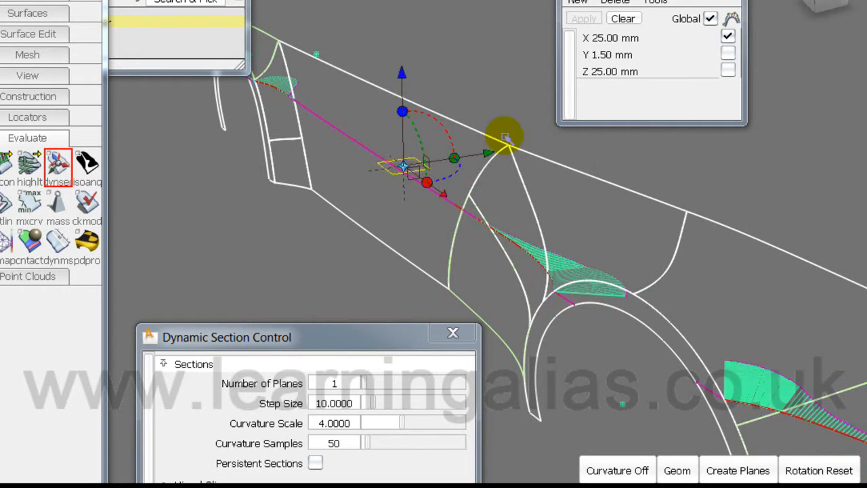
left_click_drag(602, 233, 558, 208, "ctrl+shift")
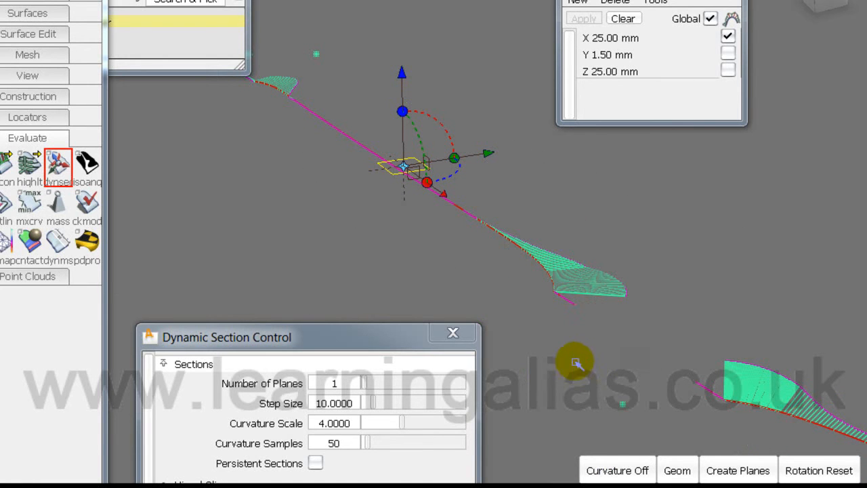
mouse_move(402, 70)
left_mouse_down()
mouse_move(403, 42)
mouse_move(406, 68)
left_mouse_up()
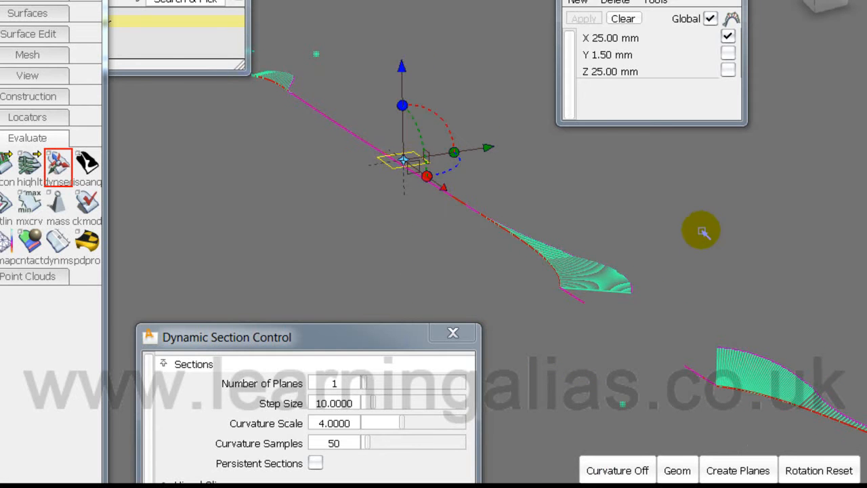
- Shift the dynamic section plane while examining the comb around the rear wheel arch, and display the model again
left_click_drag(698, 230, 468, 205, "alt+shift")
left_click_drag(444, 151, 473, 140)
left_click_drag(540, 208, 686, 362, "alt+shift")
right_click_drag(669, 371, 695, 372, "alt+shift")
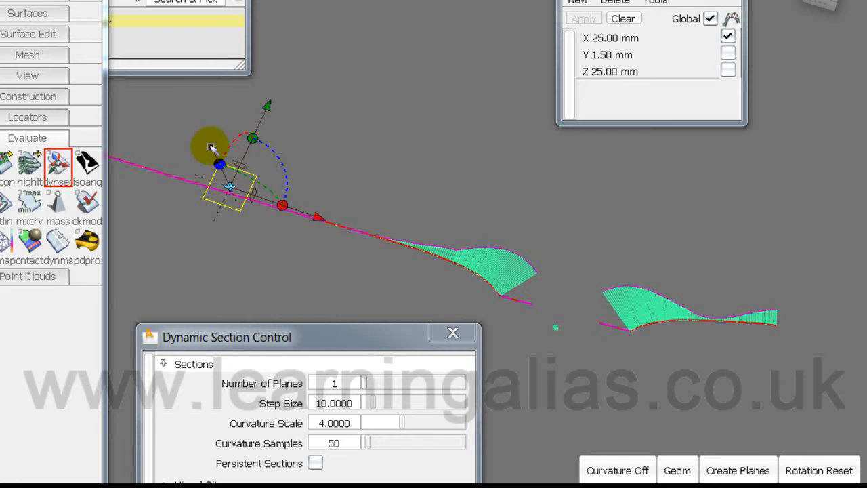
right_click_drag(322, 274, 334, 275, "alt+shift")
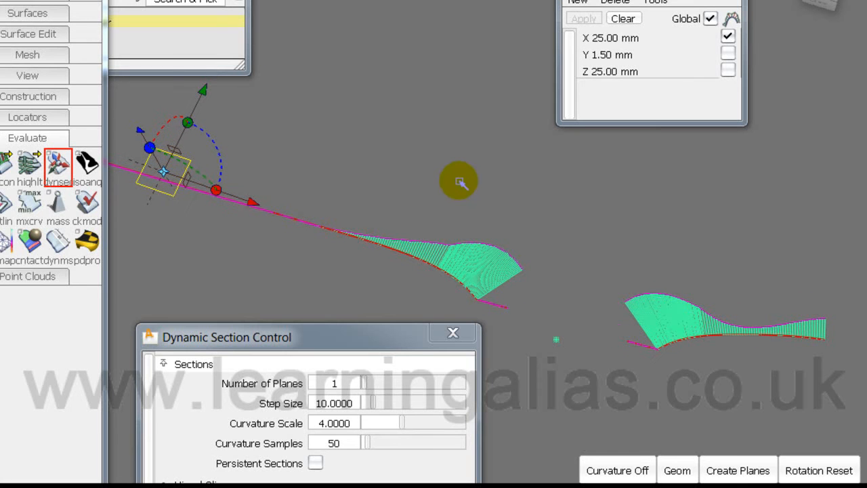
right_click_drag(460, 178, 414, 157, "ctrl+shift")
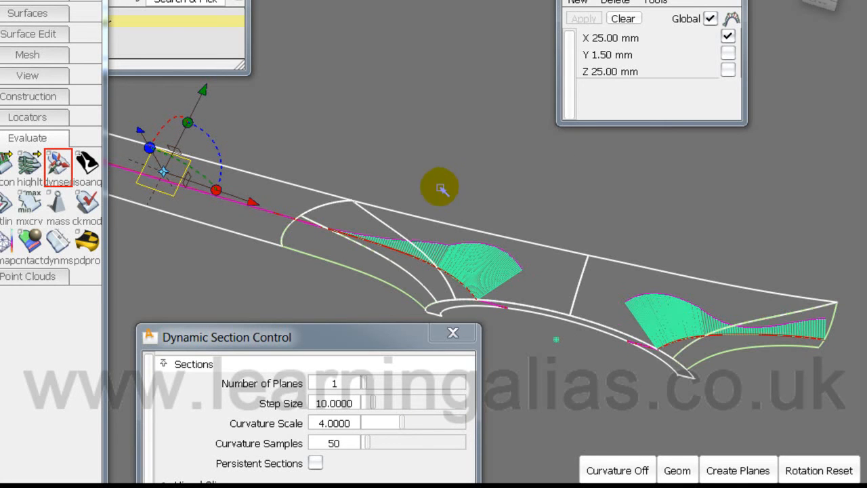
mouse_move(139, 129)
left_mouse_down()
mouse_move(133, 114)
mouse_move(139, 133)
mouse_move(138, 126)
left_mouse_up()
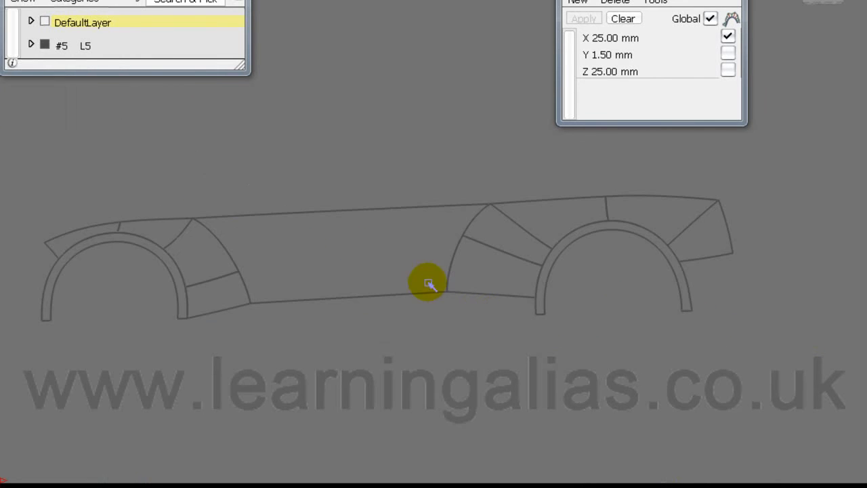
- Recolour layer L5 to mid grey and set the modeling window background to black in the user colours
left_click(44, 46)
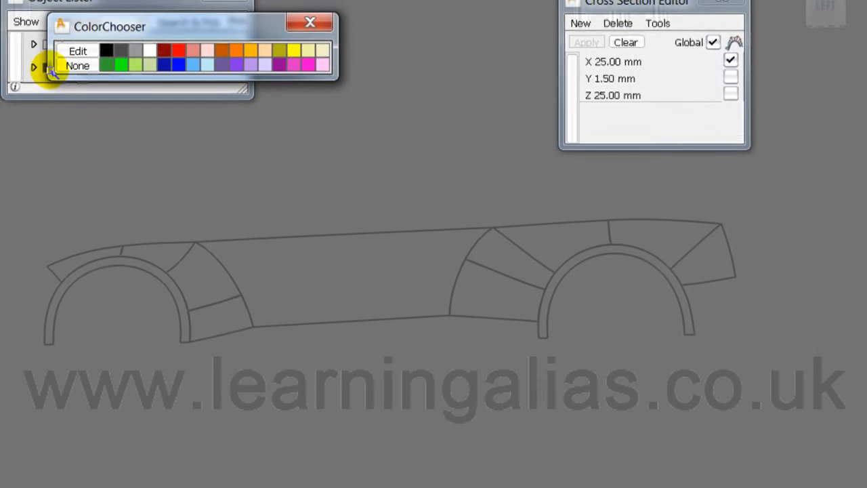
left_click(136, 48)
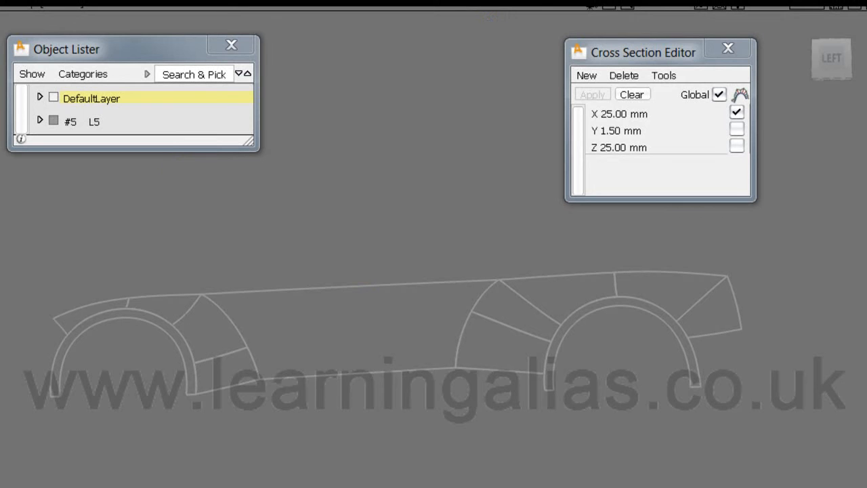
left_click(569, 4)
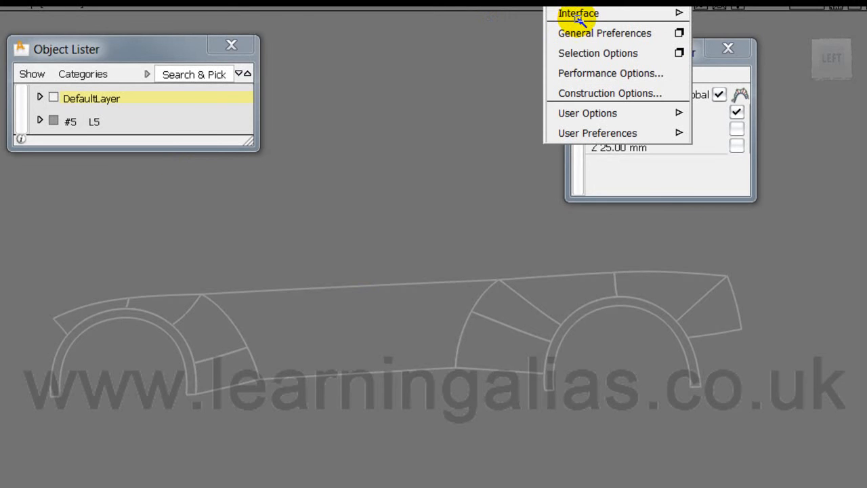
mouse_move(576, 16)
left_click(745, 113)
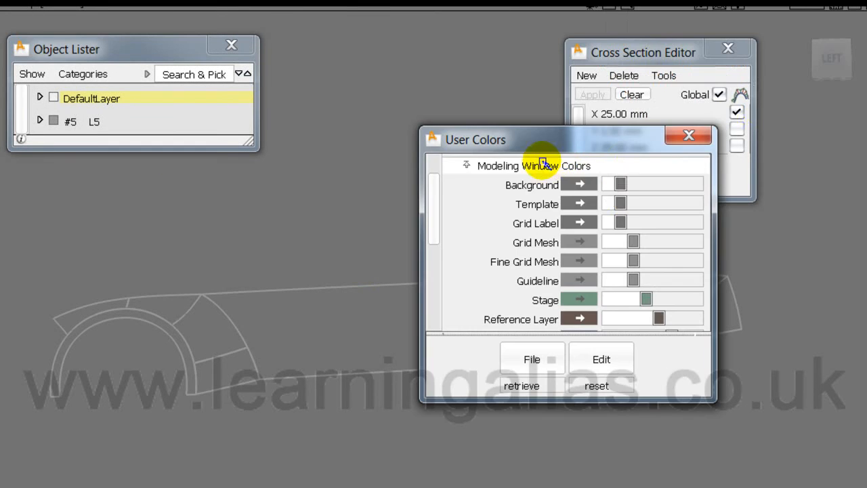
left_click_drag(627, 187, 686, 187)
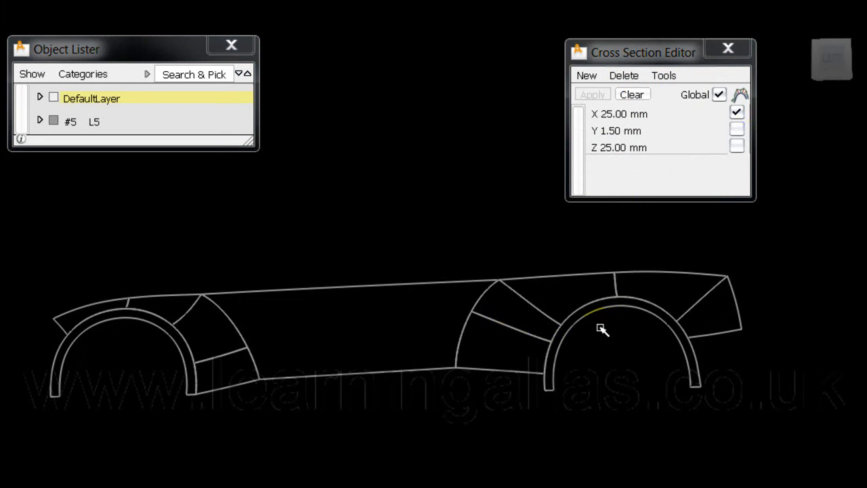
- Open the settings of the Y 1.50 mm cross section and hide the model so only the section lines are displayed
double_click(633, 118)
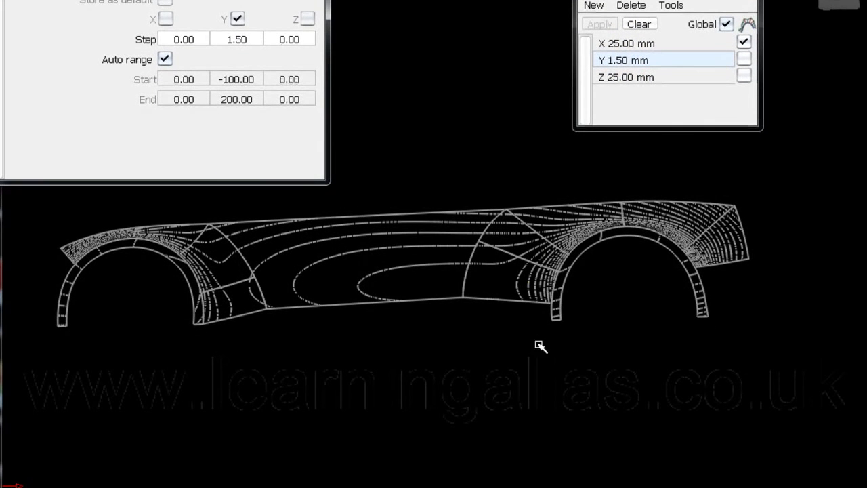
left_click(529, 380, "ctrl+shift")
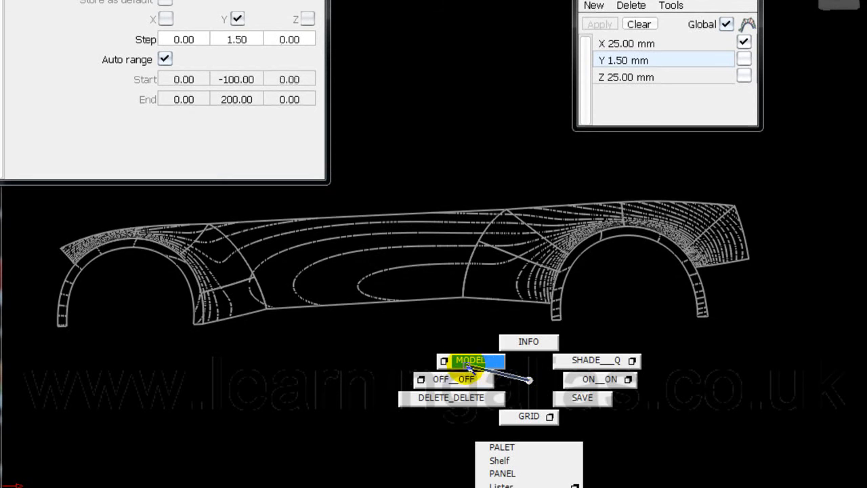
left_click_drag(472, 365, 481, 365, "ctrl+shift")
- Examine the flow of the Y section lines along the body side and around both wheel arches in side view
middle_click_drag(433, 374, 484, 379, "alt+shift")
right_click_drag(484, 380, 491, 391, "alt+shift")
mouse_move(531, 389)
middle_mouse_down("alt+shift")
mouse_move(748, 399)
mouse_move(749, 390)
middle_mouse_up("alt+shift")
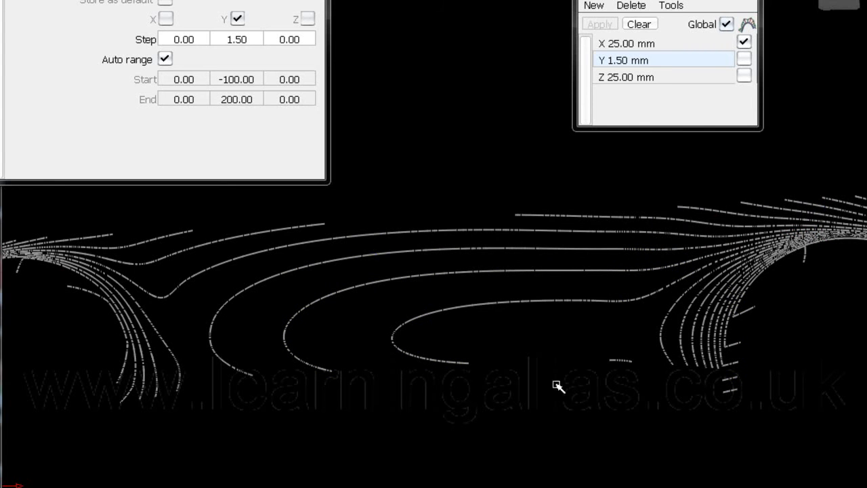
middle_click_drag(378, 323, 662, 327, "alt+shift")
right_click_drag(596, 351, 620, 350, "alt+shift")
middle_click_drag(638, 353, 687, 258, "alt+shift")
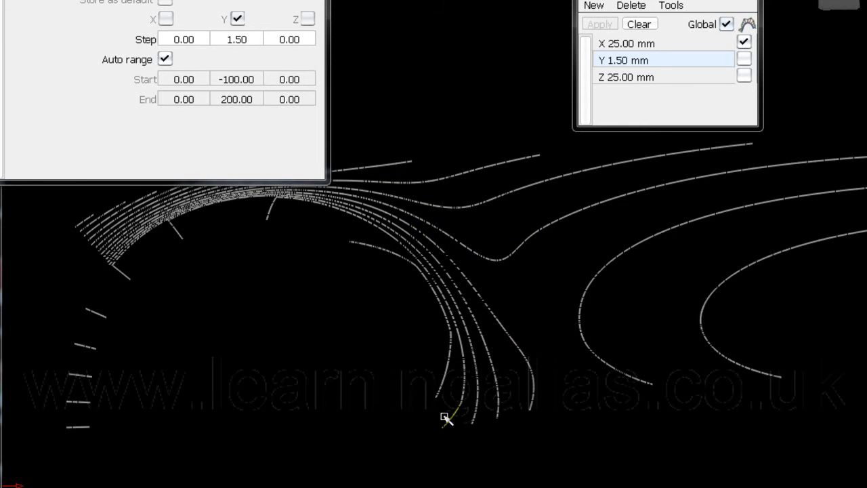
middle_click_drag(407, 292, 584, 343, "alt+shift")
right_click_drag(609, 305, 561, 286, "alt+shift")
middle_click_drag(745, 260, 139, 314, "alt+shift")
right_click_drag(139, 314, 449, 353, "alt+shift")
middle_click_drag(450, 353, 506, 294, "alt+shift")
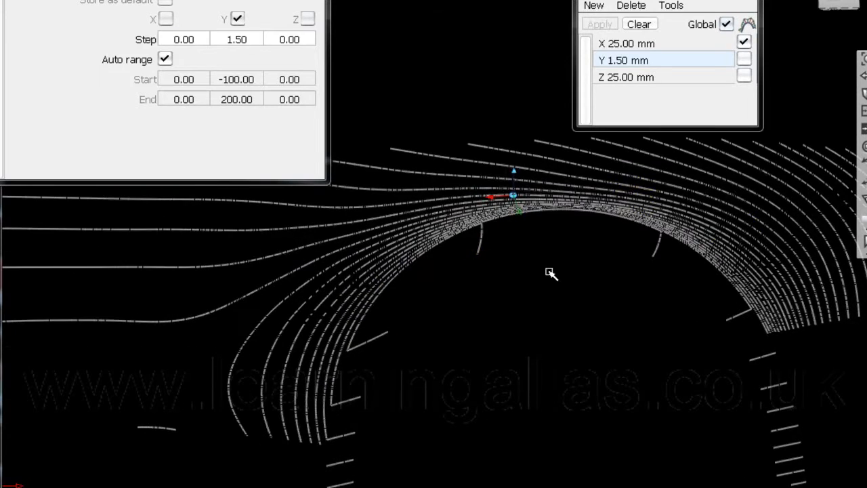
- Inspect the Y section lines at the rear of the body side and rear wheel arch from oblique angles
left_click_drag(669, 307, 554, 348, "alt+shift")
middle_click_drag(554, 348, 301, 383, "alt+shift")
middle_click_drag(573, 363, 411, 352, "alt+shift")
right_click_drag(412, 352, 502, 348, "alt+shift")
middle_click_drag(501, 348, 301, 381, "alt+shift")
right_click_drag(301, 382, 362, 370, "alt+shift")
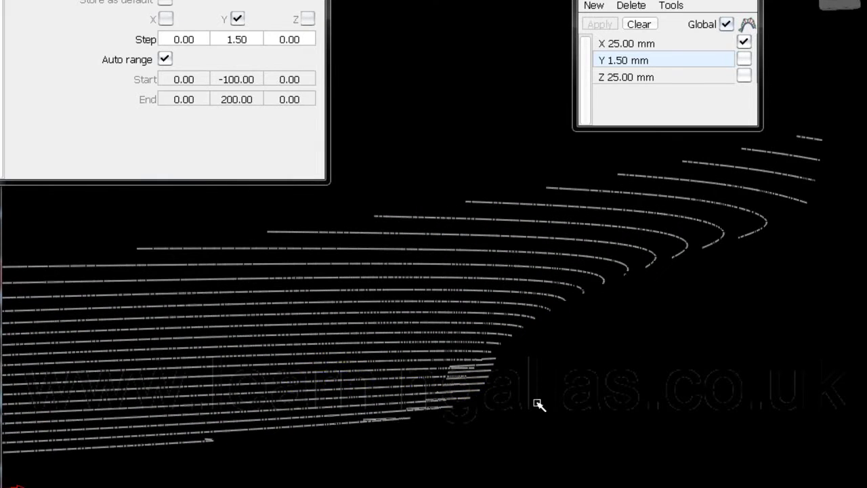
left_click_drag(545, 394, 547, 353, "alt+shift")
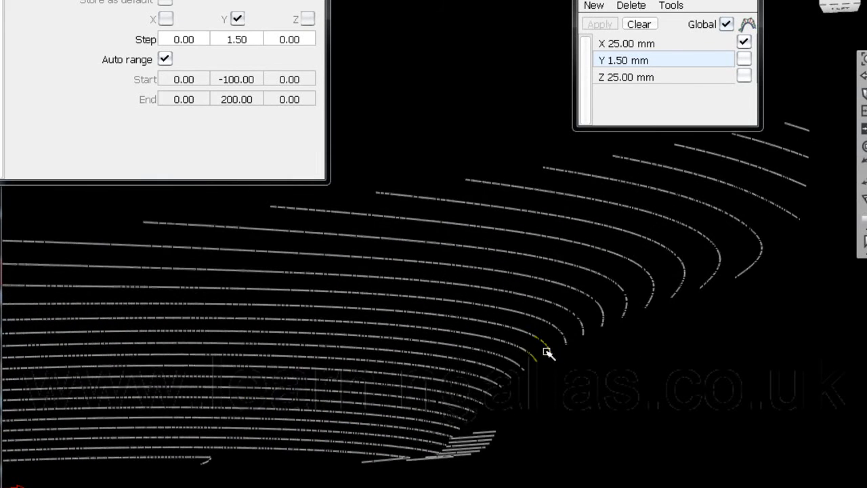
right_click_drag(581, 362, 226, 334, "alt+shift")
middle_click_drag(237, 324, 690, 290, "alt+shift")
middle_click_drag(364, 309, 639, 324, "alt+shift")
right_click_drag(333, 331, 364, 332, "alt+shift")
left_click_drag(366, 332, 371, 291, "alt+shift")
middle_click_drag(371, 291, 547, 218, "alt+shift")
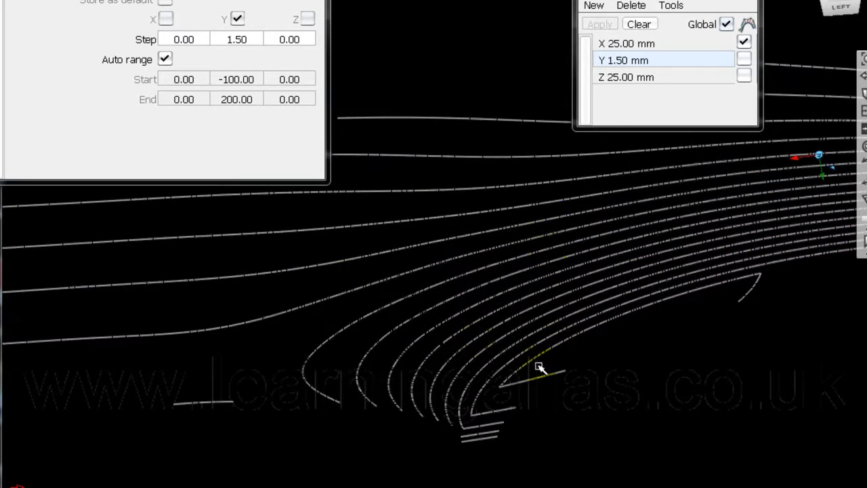
- Examine how the Y 1.50 mm section lines run from the body side into and around the rear wheel arch
middle_click_drag(539, 366, 676, 296, "alt+shift")
left_click_drag(675, 296, 689, 296, "alt+shift")
right_click_drag(689, 296, 605, 282, "alt+shift")
middle_click_drag(606, 283, 329, 352, "alt+shift")
right_click_drag(329, 352, 501, 360, "alt+shift")
middle_click_drag(502, 360, 308, 362, "alt+shift")
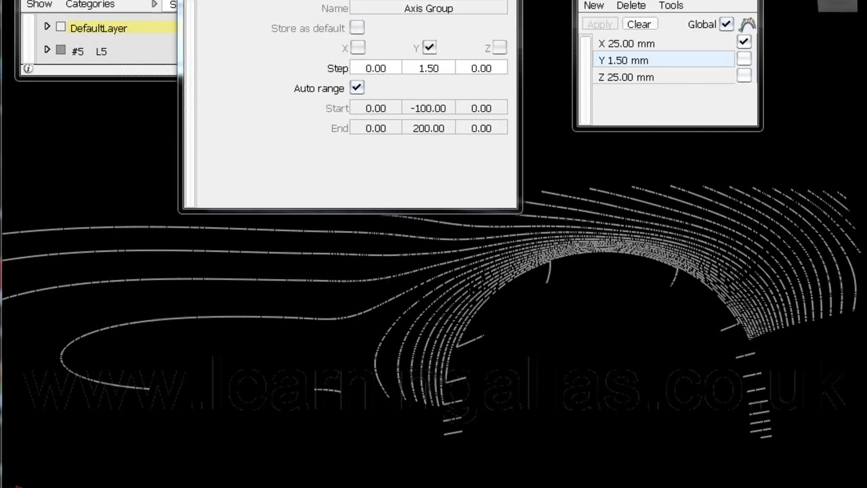
- Open the settings of the Z 25.00 mm cross section and set its Z step to 5 mm
left_click(624, 77)
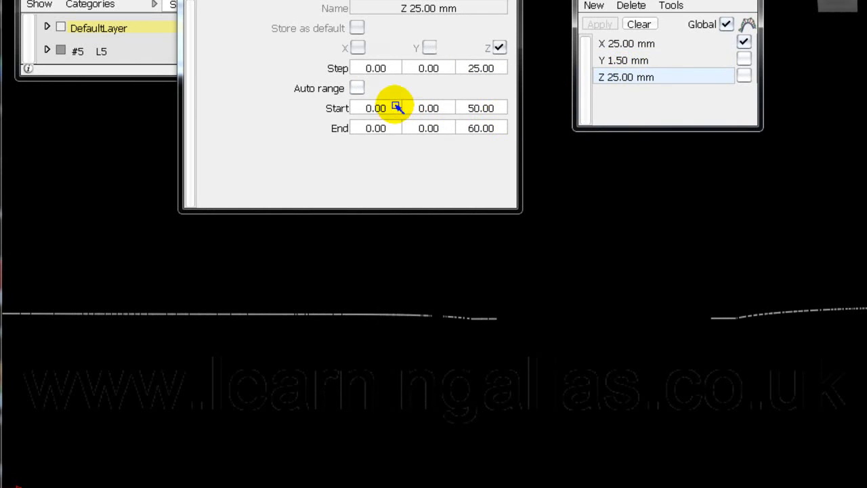
left_click(466, 68)
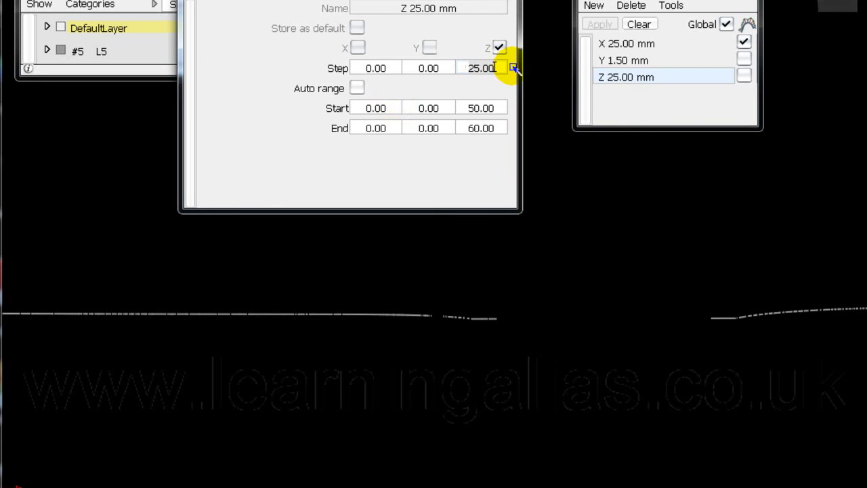
key("BackSpace")
key("BackSpace")
key("BackSpace")
key("BackSpace")
key("BackSpace")
type("5")
key("Return")
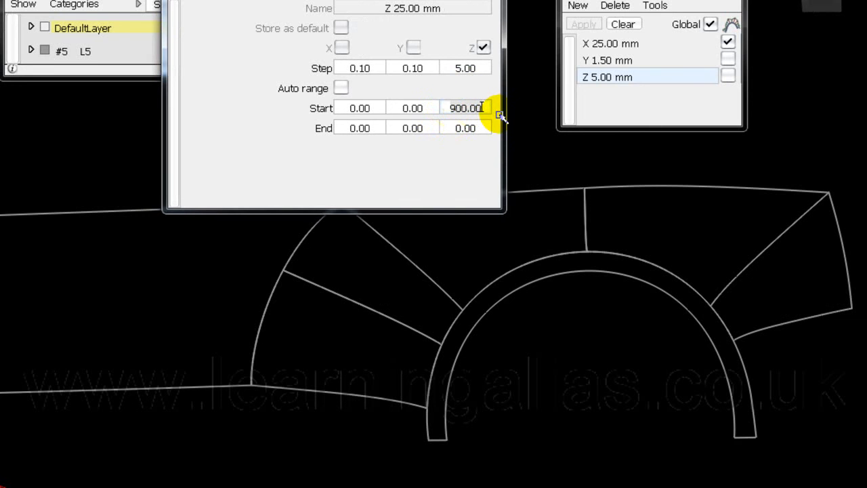
- Set the Z cross section's range to start at 0 and end at 900, and hide the model to leave only the section lines
type("0")
left_click(458, 128)
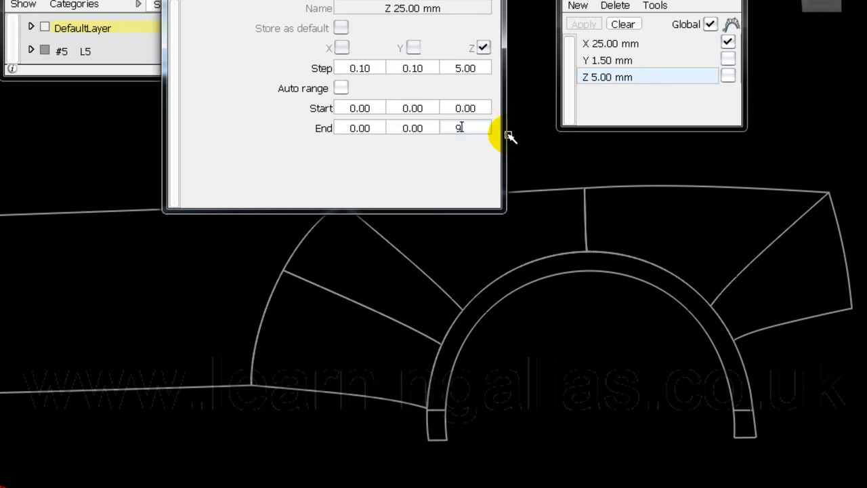
key("Return")
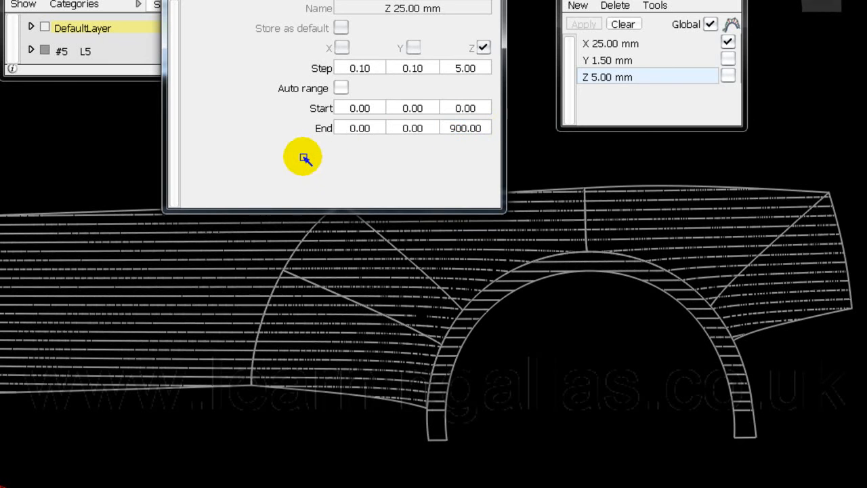
right_click_drag(574, 367, 531, 348, "ctrl+shift")
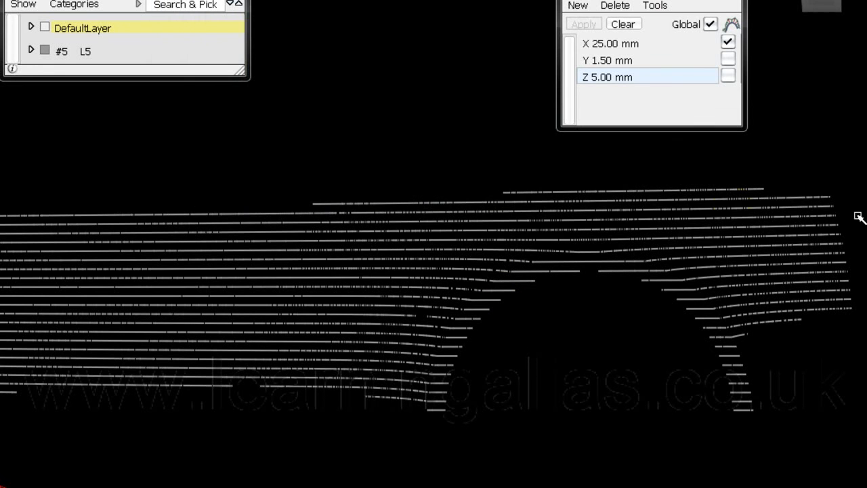
- Examine the Z section lines over the rear wheel arch and the rear end of the body side from low and oblique angles
left_click_drag(434, 180, 409, 393, "alt+shift")
right_click_drag(410, 392, 631, 418, "alt+shift")
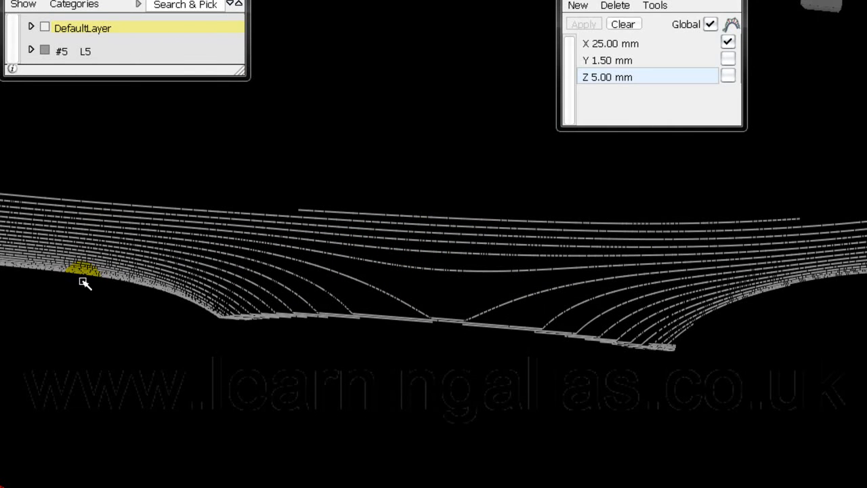
mouse_move(519, 418)
left_mouse_down("alt+shift")
mouse_move(519, 389)
mouse_move(523, 403)
mouse_move(769, 407)
mouse_move(529, 422)
mouse_move(507, 412)
mouse_move(600, 386)
mouse_move(605, 355)
left_mouse_up("alt+shift")
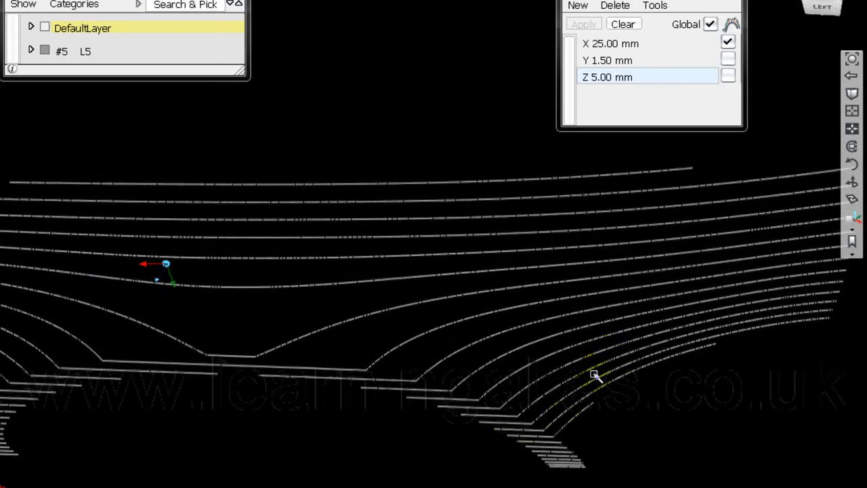
mouse_move(227, 418)
left_mouse_down("alt+shift")
mouse_move(638, 386)
mouse_move(359, 432)
mouse_move(557, 432)
left_mouse_up("alt+shift")
middle_click_drag(557, 432, 654, 421, "alt+shift")
left_click_drag(654, 421, 553, 447, "alt+shift")
- Examine the Z section lines around the front wheel arch and where they flow into the body side
right_click_drag(532, 383, 403, 341, "alt+shift")
middle_click_drag(337, 347, 470, 410, "alt+shift")
right_click_drag(403, 397, 629, 416, "alt+shift")
middle_click_drag(660, 413, 582, 351, "alt+shift")
mouse_move(582, 351)
right_mouse_down("alt+shift")
mouse_move(529, 374)
mouse_move(587, 387)
mouse_move(592, 352)
right_mouse_up("alt+shift")
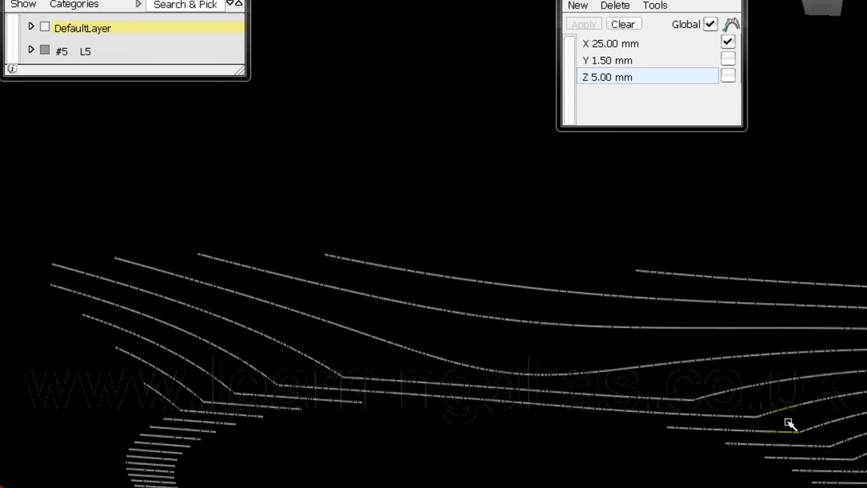
right_click_drag(777, 418, 820, 441, "alt+shift")
middle_click_drag(741, 445, 392, 350, "alt+shift")
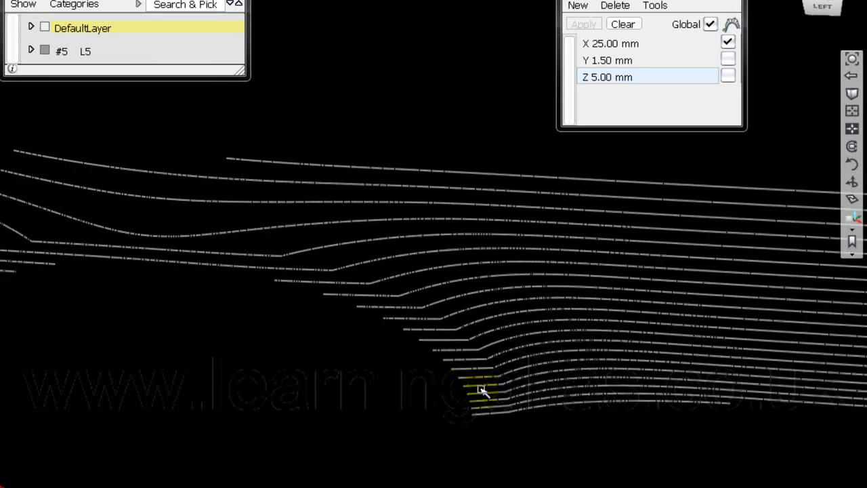
right_click_drag(443, 385, 498, 387, "alt+shift")
middle_click_drag(585, 419, 576, 310, "alt+shift")
middle_click_drag(648, 359, 648, 271, "alt+shift")
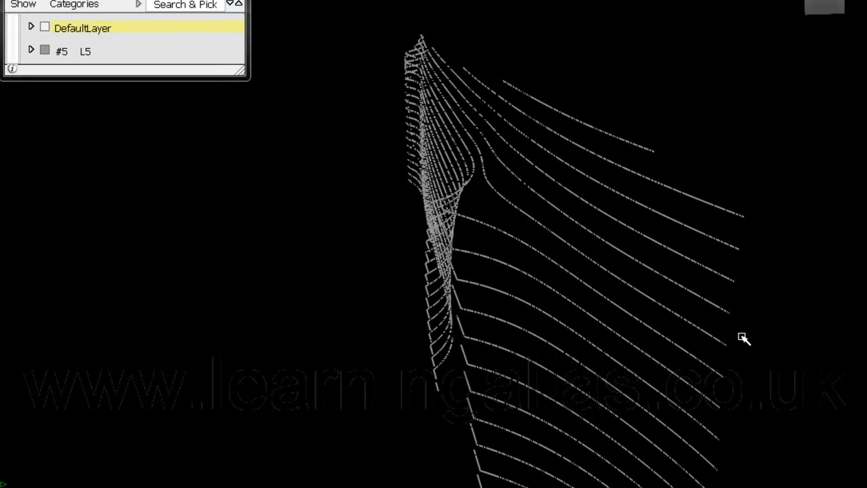
- Inspect the Z section lines along the length of the body side from steep end-on angles
left_click_drag(577, 350, 600, 271, "alt+shift")
left_click(857, 96, "alt+shift")
left_click_drag(721, 187, 713, 162, "alt+shift")
middle_click_drag(592, 219, 583, 326, "alt+shift")
right_click_drag(583, 326, 712, 337, "alt+shift")
left_click_drag(712, 337, 617, 332, "alt+shift")
right_click_drag(618, 333, 637, 345, "alt+shift")
left_click_drag(637, 345, 577, 354, "alt+shift")
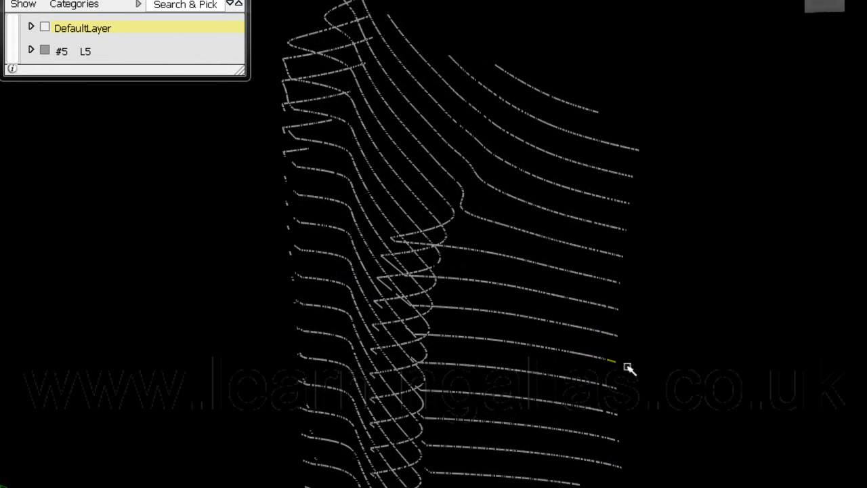
left_click_drag(529, 309, 482, 256, "alt+shift")
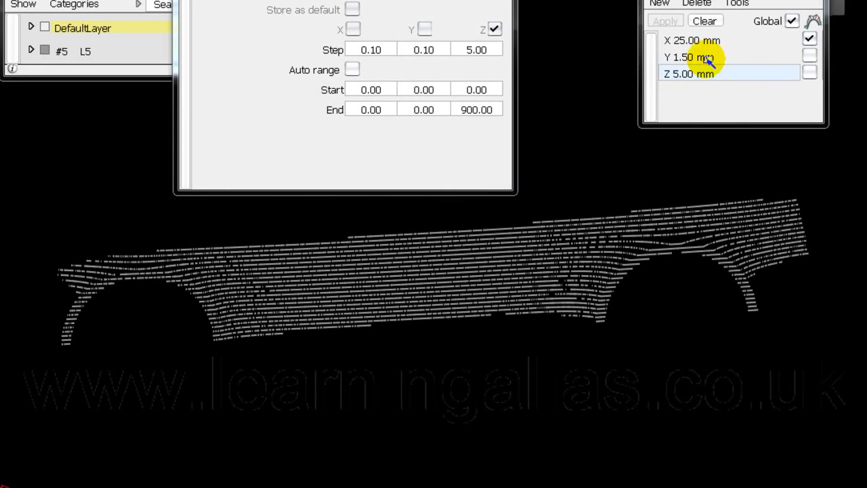
- Turn off the curvature comb of the X 25.00 mm cross section and set its X step to 5 mm
left_click(708, 41)
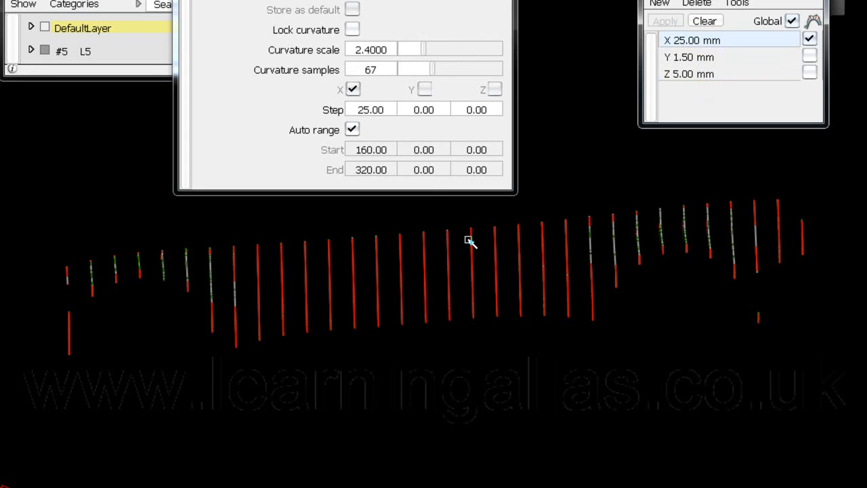
left_click(811, 39)
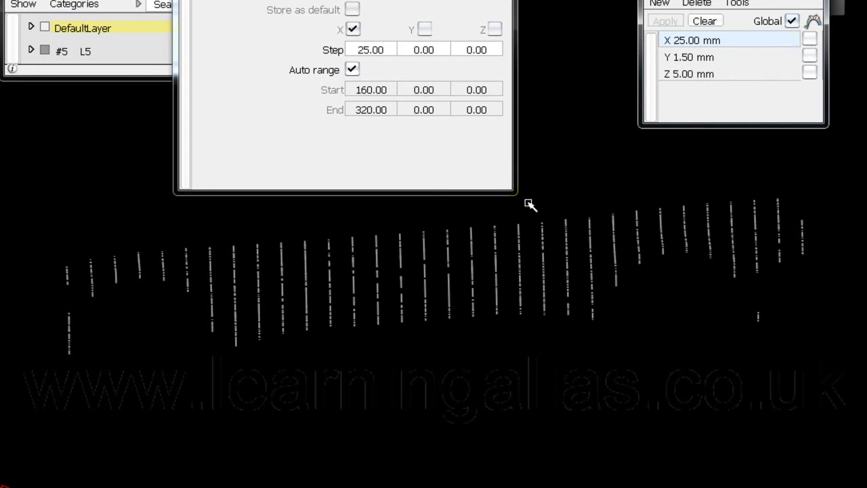
left_click(393, 50)
key("BackSpace")
key("BackSpace")
key("BackSpace")
key("BackSpace")
key("BackSpace")
type("5")
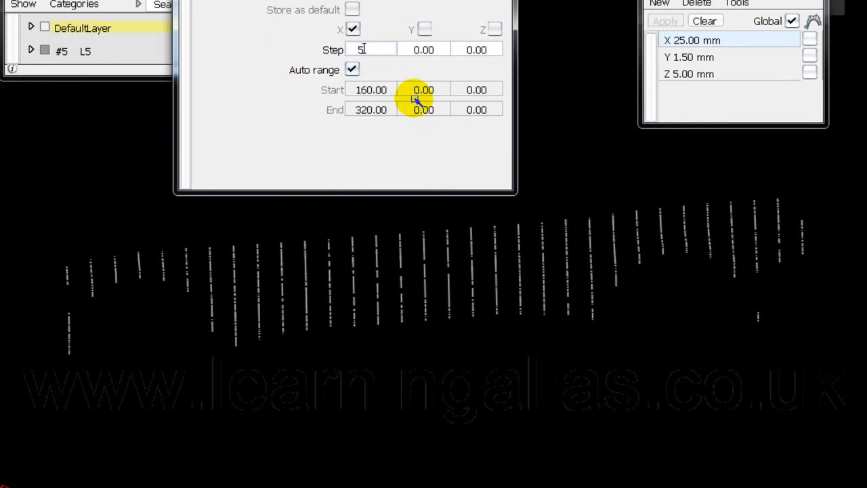
key("Return")
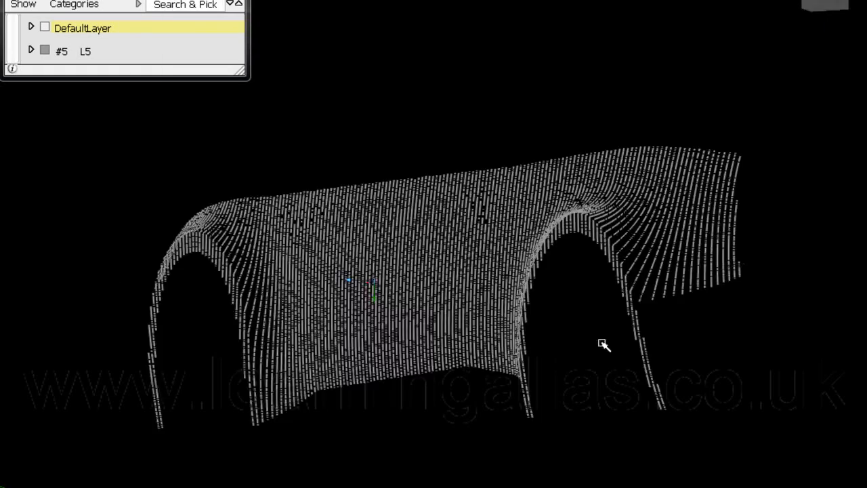
- Examine the X section lines along the body side and through both wheel arches from a steep end-on angle
left_click_drag(603, 344, 542, 353, "alt+shift")
right_click_drag(542, 354, 639, 356, "alt+shift")
mouse_move(639, 357)
left_mouse_down("alt+shift")
mouse_move(649, 357)
mouse_move(643, 351)
left_mouse_up("alt+shift")
middle_click_drag(642, 351, 668, 251, "alt+shift")
right_click_drag(668, 252, 681, 286, "alt+shift")
left_click_drag(688, 300, 739, 357, "alt+shift")
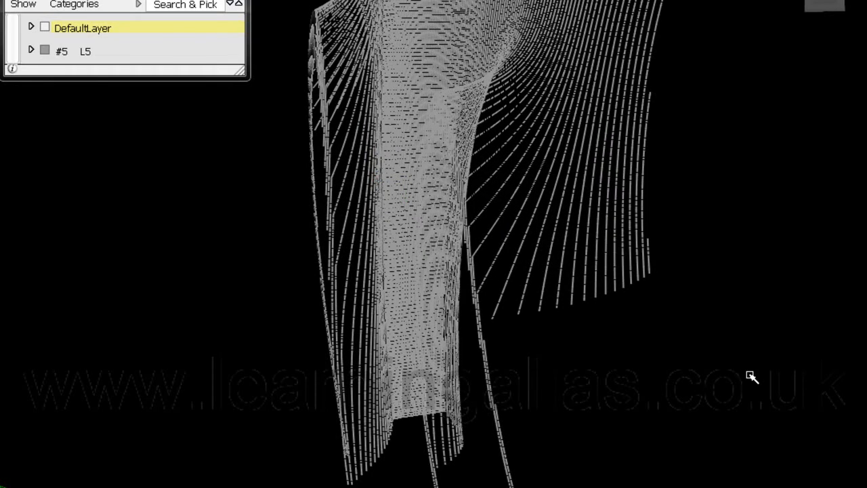
mouse_move(646, 319)
left_mouse_down("alt+shift")
mouse_move(639, 310)
mouse_move(650, 313)
left_mouse_up("alt+shift")
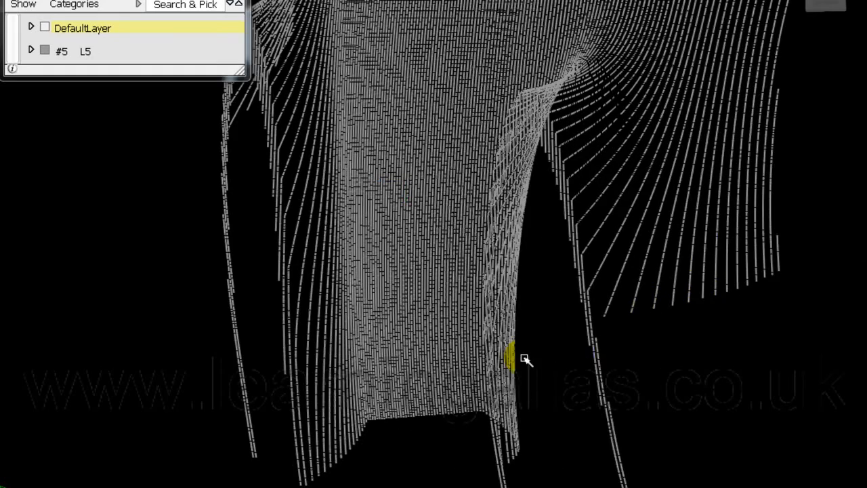
- Inspect the X section lines close up around the front wheel arch and its blend into the body side
left_click_drag(502, 390, 533, 383, "alt+shift")
middle_click_drag(459, 321, 624, 332, "alt+shift")
right_click_drag(516, 354, 571, 360, "alt+shift")
middle_click_drag(536, 332, 735, 388, "alt+shift")
left_click_drag(735, 388, 553, 237, "alt+shift")
middle_click_drag(554, 238, 738, 487, "alt+shift")
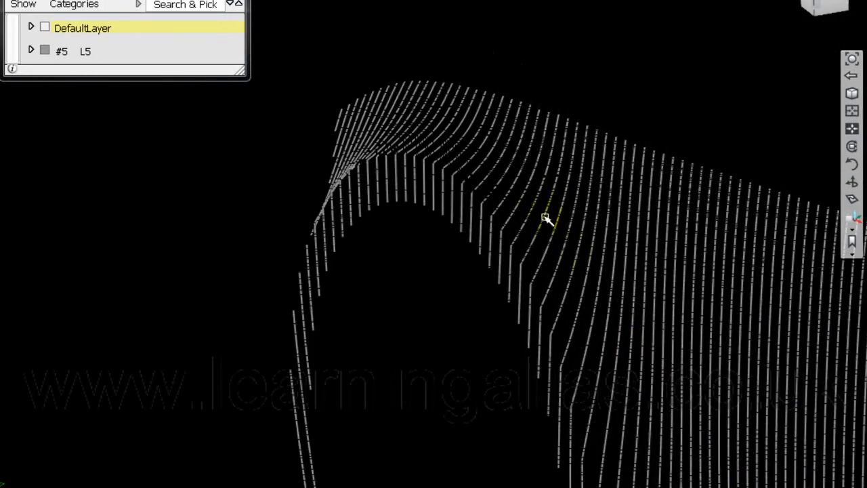